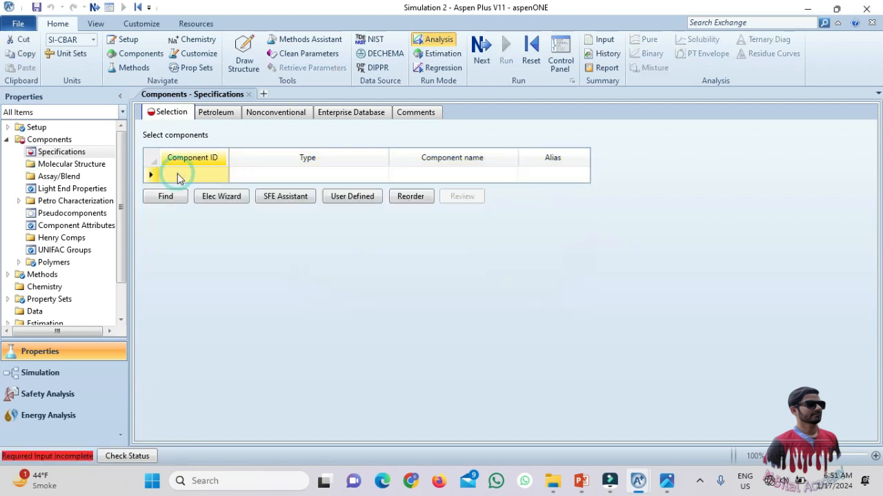
# Add AIR and H2O as the components of the simulation.
pyautogui.click(177, 173)
pyautogui.write('AIR')
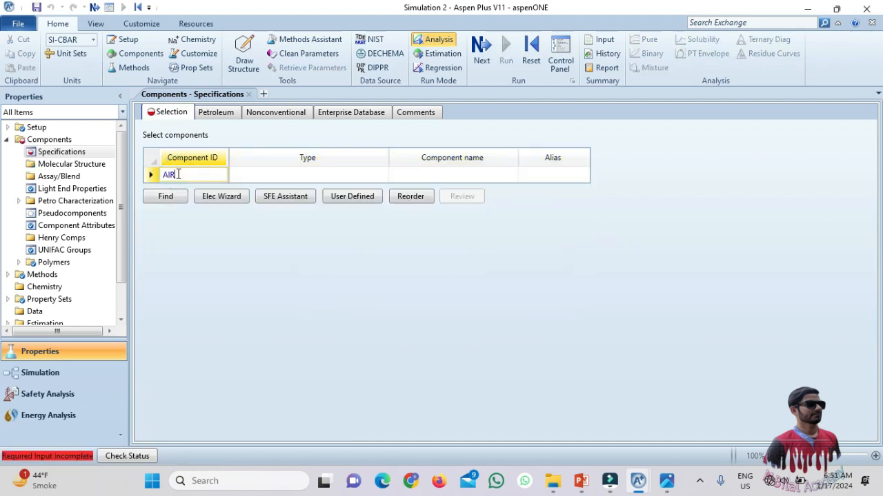
pyautogui.press('Return')
pyautogui.write('H2')
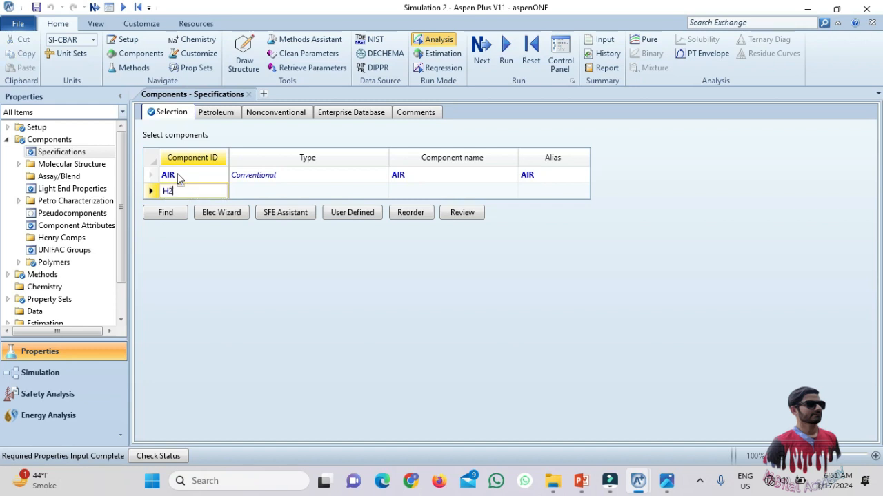
pyautogui.write('O')
pyautogui.press('Return')
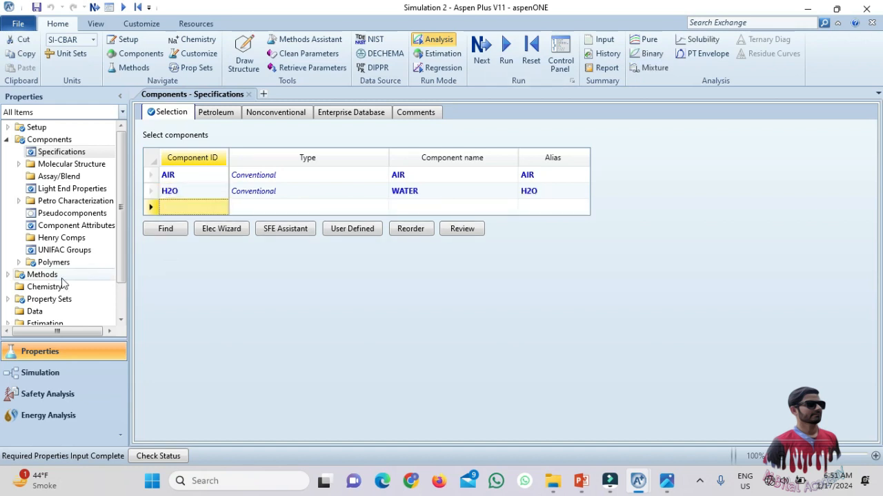
# Consult the property method assistant for the methods suggested for a chemical system that is not at high pressure.
pyautogui.click(61, 277)
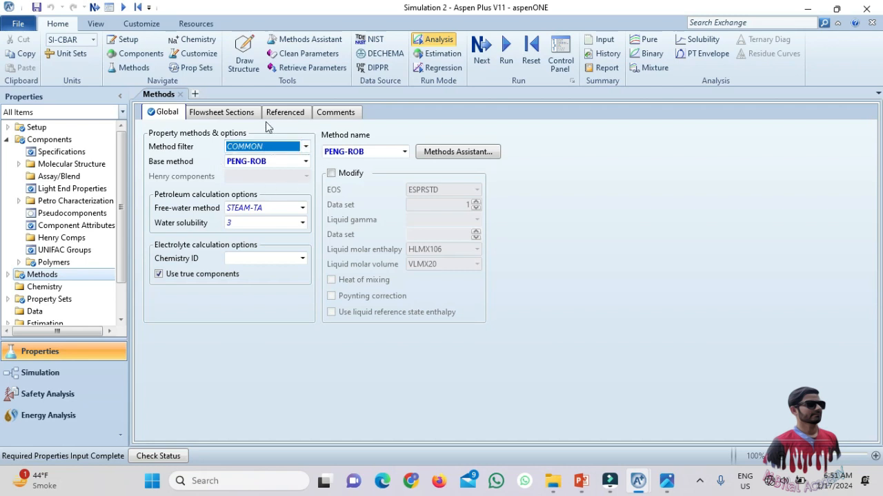
pyautogui.click(466, 153)
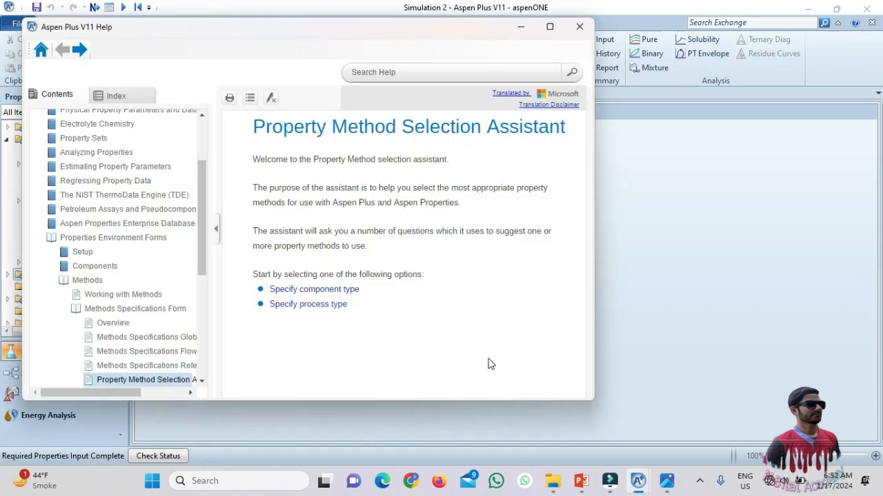
pyautogui.click(329, 293)
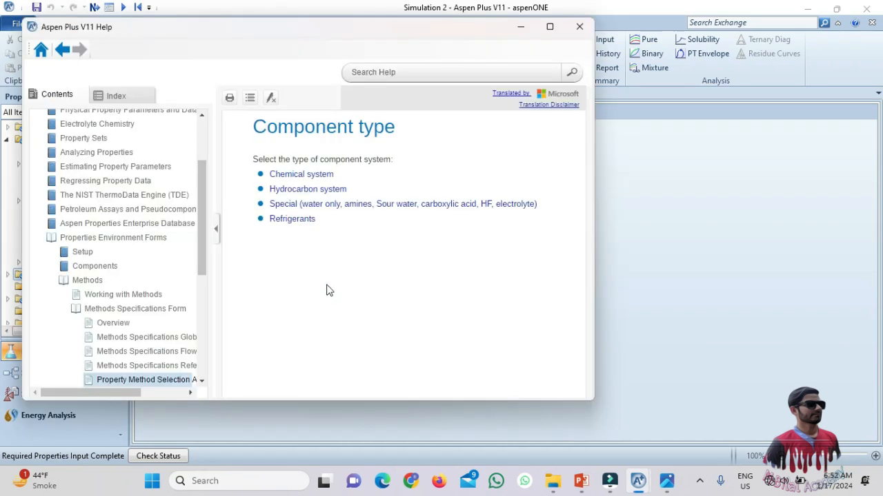
pyautogui.click(315, 175)
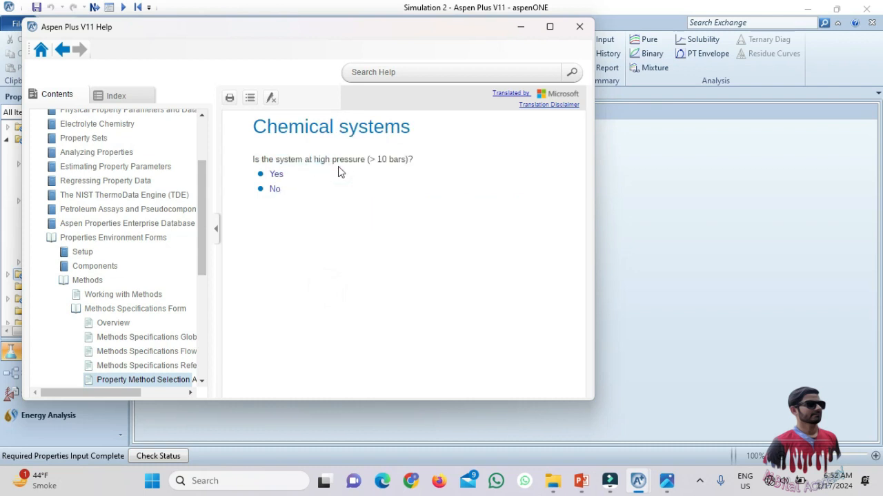
pyautogui.click(274, 190)
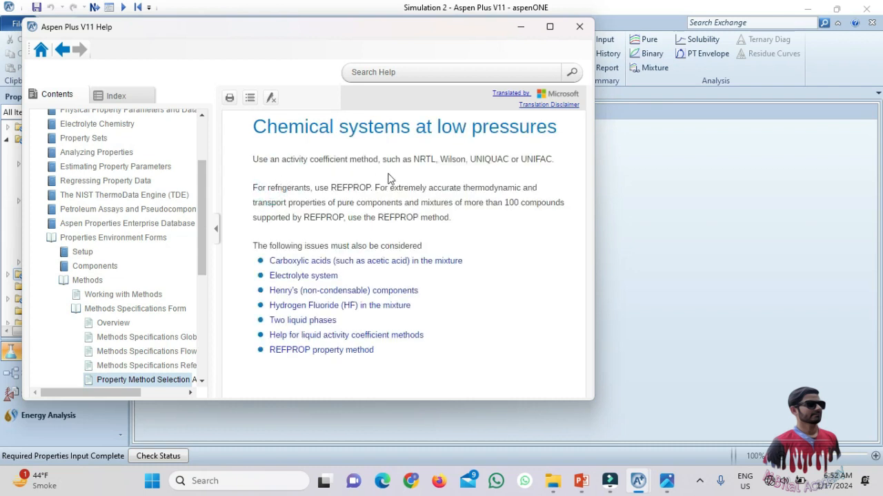
pyautogui.moveTo(424, 159); pyautogui.dragTo(552, 162)
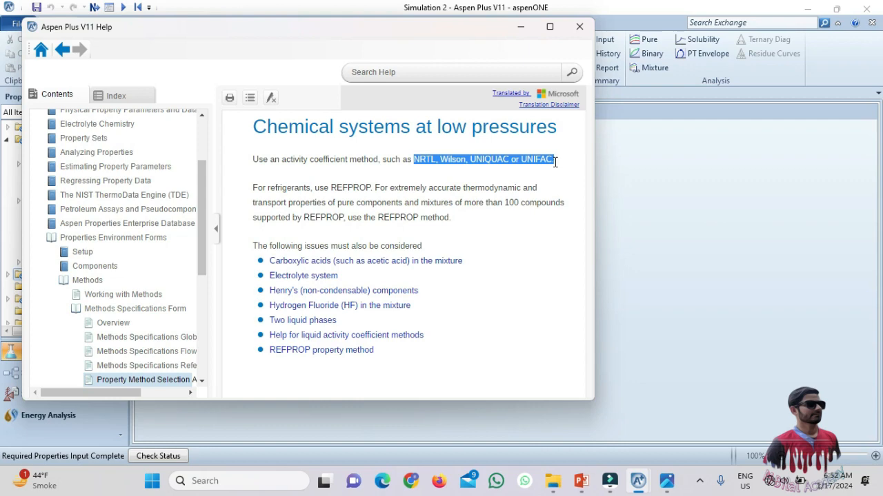
pyautogui.click(579, 26)
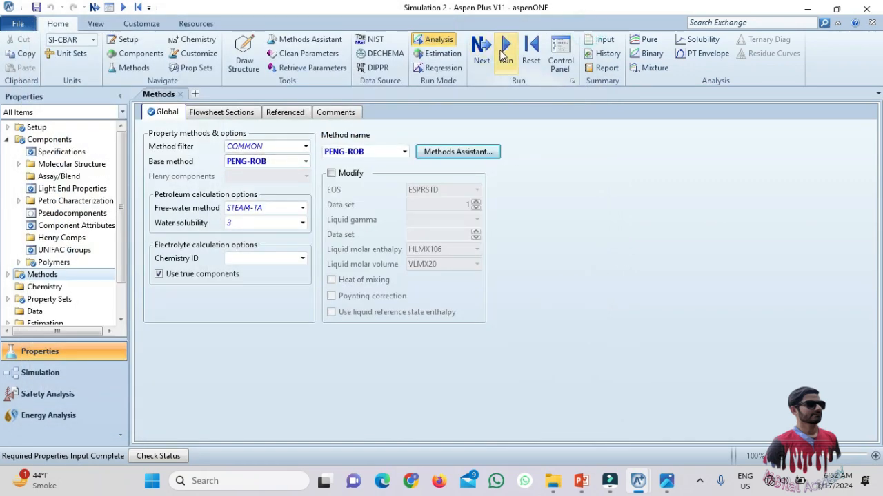
# Run the property calculation and view its messages in the control panel.
pyautogui.click(504, 51)
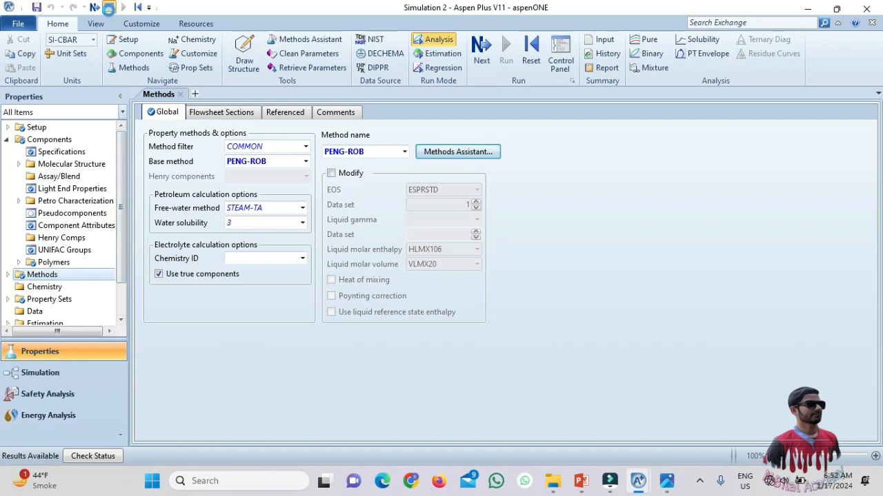
pyautogui.click(108, 9)
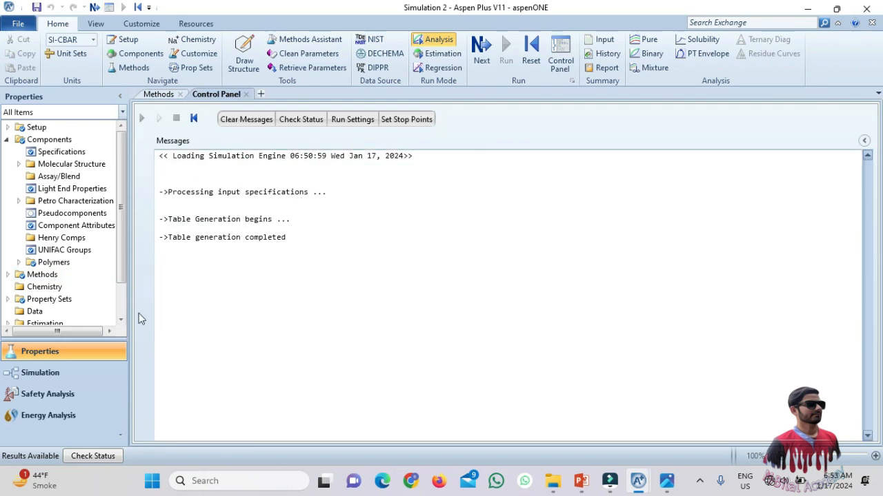
# Switch to the Simulation environment and place a Sep separator block named SEP on the flowsheet.
pyautogui.click(65, 373)
pyautogui.click(308, 385)
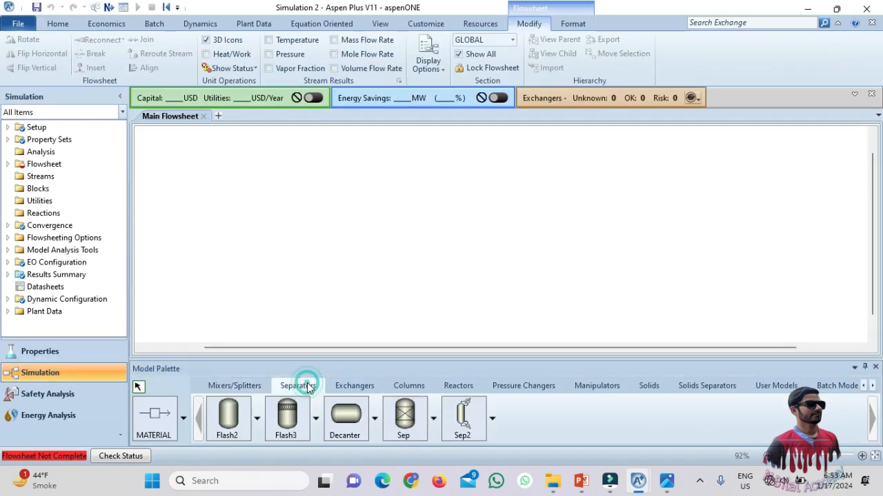
pyautogui.click(414, 421)
pyautogui.click(458, 209)
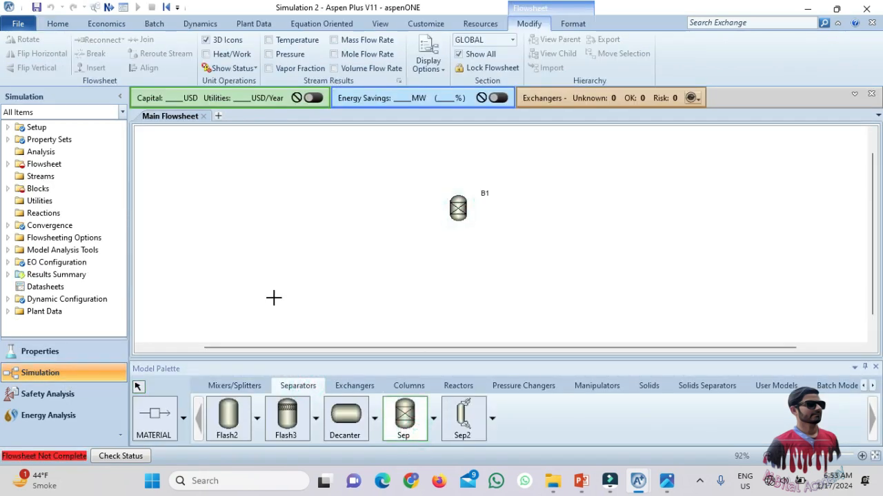
pyautogui.write('SE')
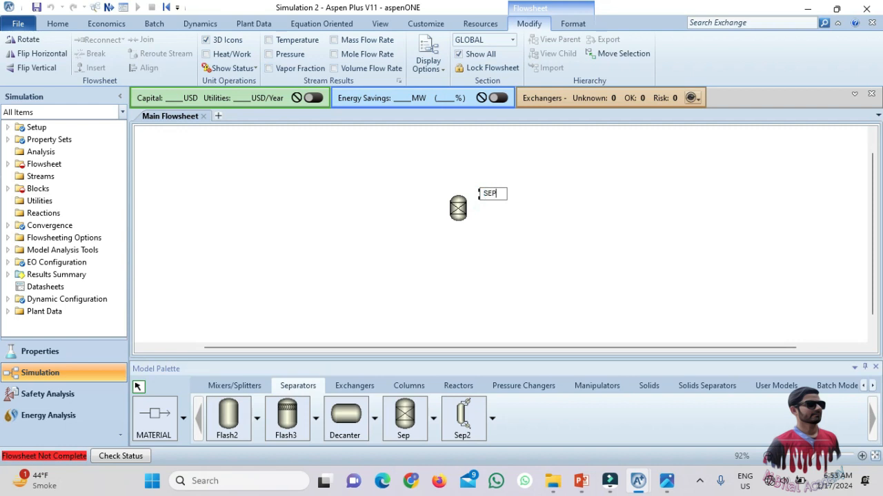
pyautogui.write('P')
pyautogui.click(522, 226)
# Connect one material feed stream and two material outlet streams to the SEP block.
pyautogui.click(153, 417)
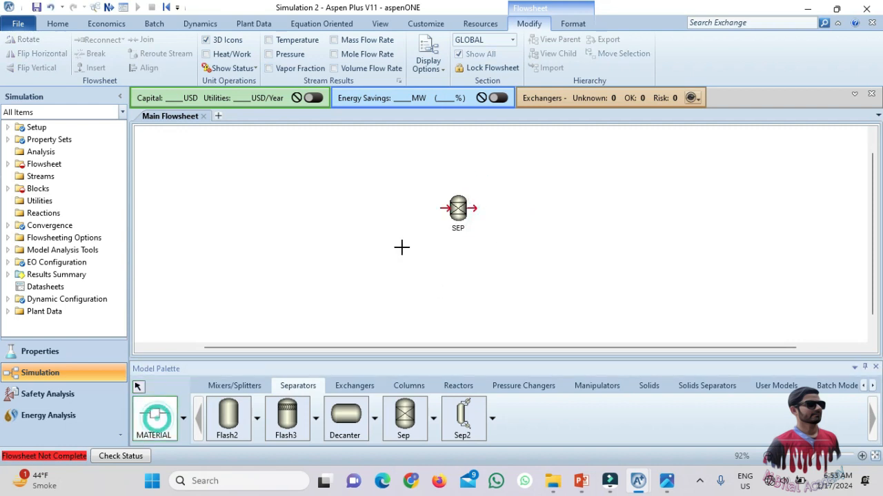
pyautogui.click(400, 210)
pyautogui.click(442, 208)
pyautogui.click(475, 208)
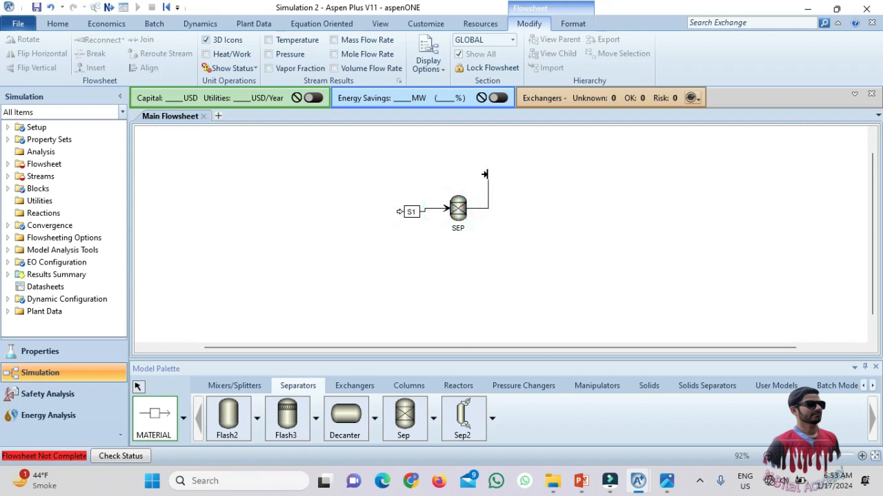
pyautogui.click(486, 175)
pyautogui.click(478, 218)
pyautogui.click(497, 235)
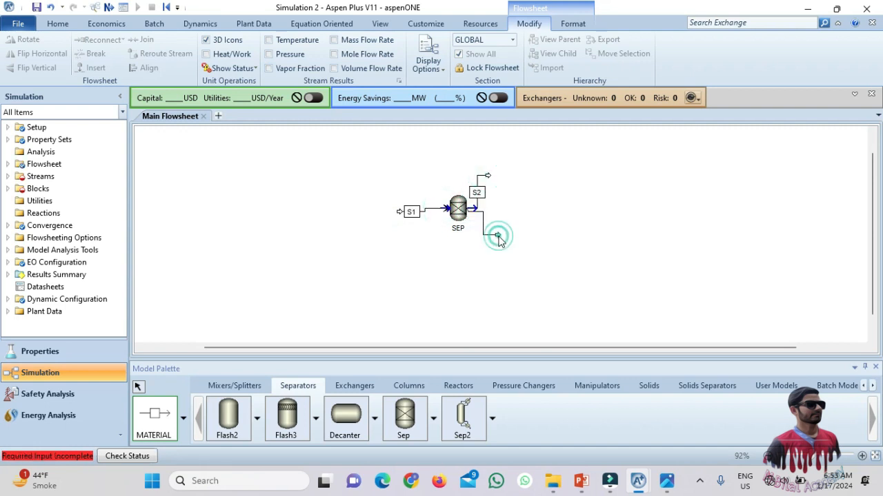
pyautogui.rightClick(400, 286)
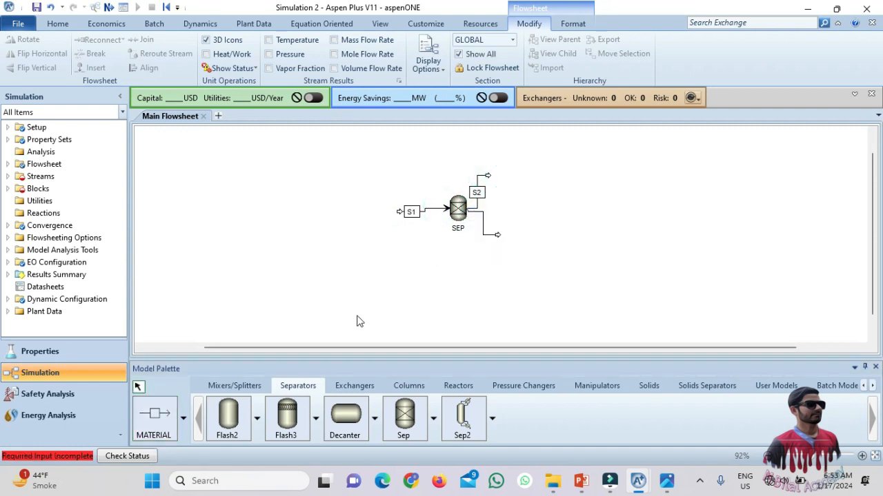
# Rename the feed stream WETA, the upper outlet stream DRYA and the lower outlet stream MOIS.
pyautogui.click(412, 212)
pyautogui.click(414, 212)
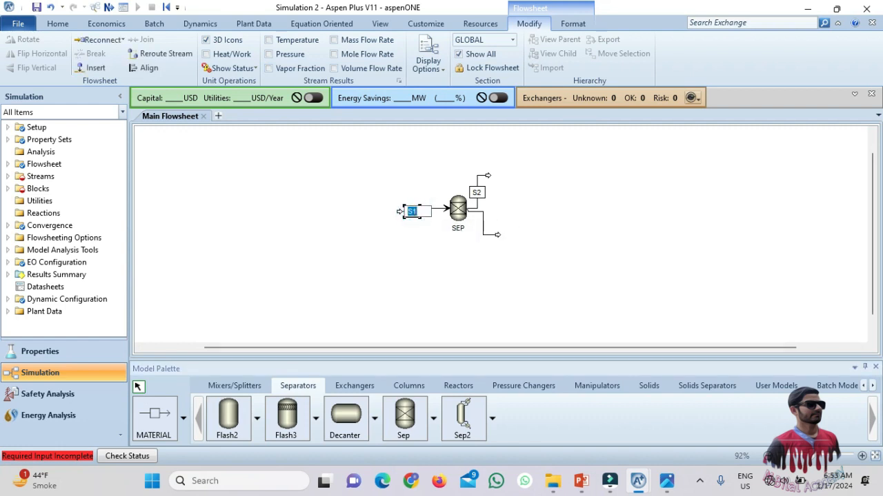
pyautogui.write('WETA')
pyautogui.click(477, 192)
pyautogui.click(477, 193)
pyautogui.write('DRYA')
pyautogui.click(488, 231)
pyautogui.click(488, 224)
pyautogui.write('MOIS')
pyautogui.click(558, 269)
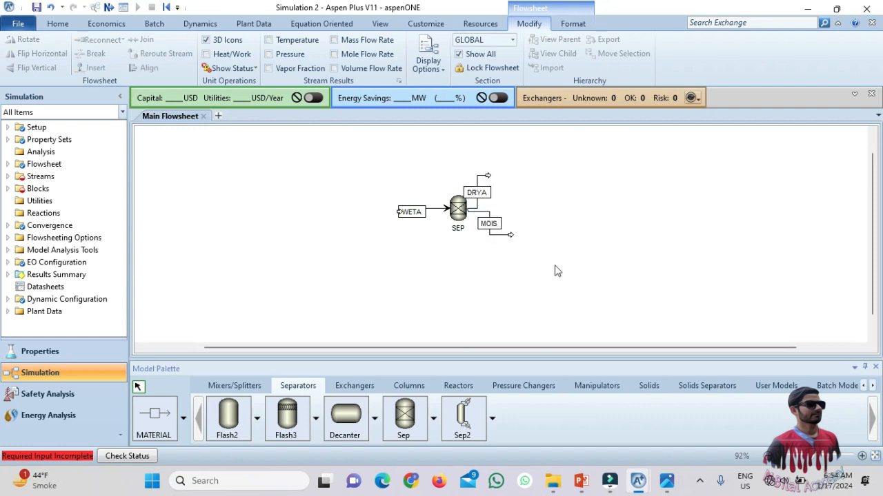
# Open the WETA feed stream's input and set its temperature to 25 C and pressure to 1 atm.
pyautogui.doubleClick(434, 210)
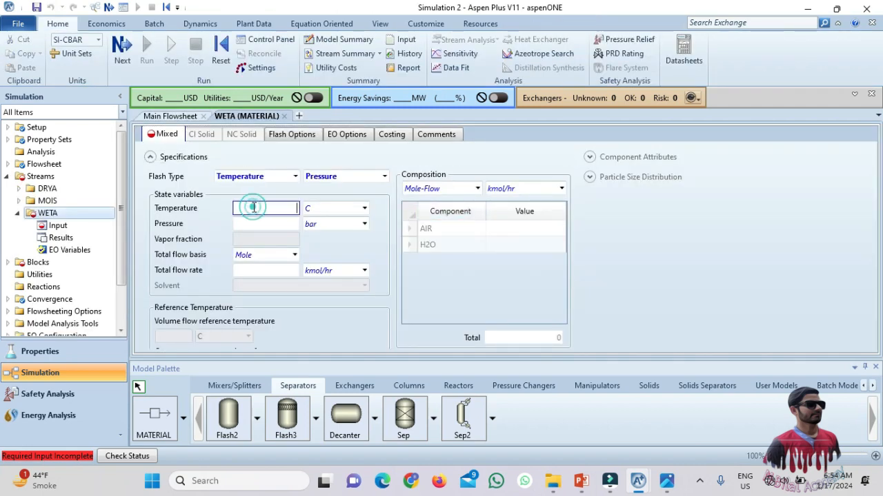
pyautogui.click(254, 207)
pyautogui.write('25')
pyautogui.press('Tab')
pyautogui.press('Tab')
pyautogui.press('Tab')
pyautogui.write('atm')
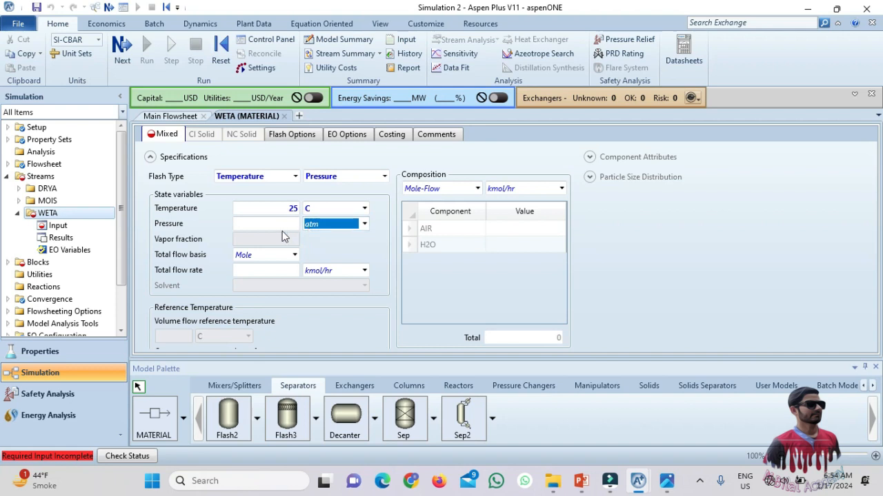
pyautogui.click(282, 228)
pyautogui.write('1')
# Set the WETA stream's total flow basis to Mass and its flow rate to 1000 kg/hr.
pyautogui.press('Tab')
pyautogui.press('Tab')
pyautogui.press('Down')
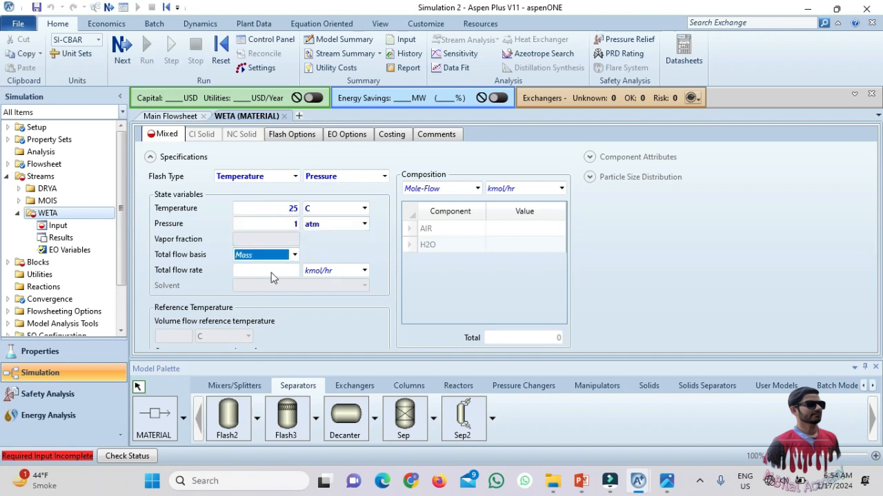
pyautogui.click(271, 275)
pyautogui.write('1000')
pyautogui.press('Tab')
# Specify the WETA composition as mass fractions, with 0.9 for AIR and 0.1 for H2O.
pyautogui.click(476, 188)
pyautogui.press('Down')
pyautogui.press('Down')
pyautogui.press('Return')
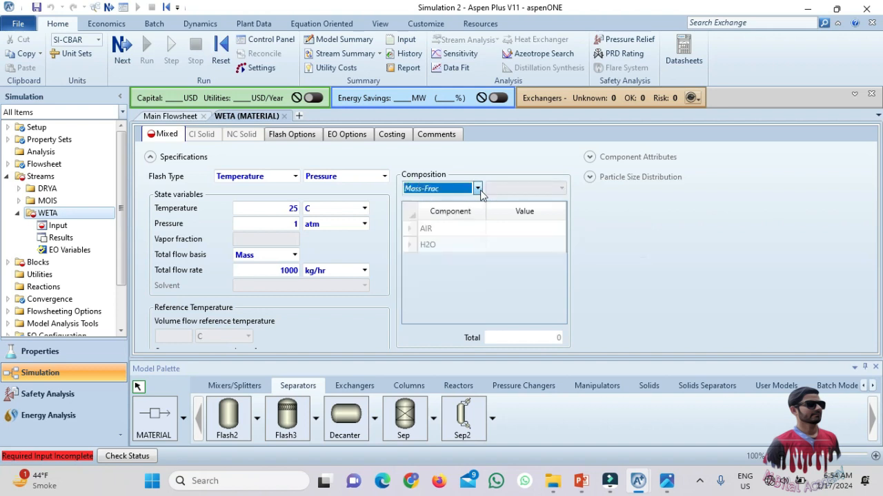
pyautogui.click(513, 231)
pyautogui.write('0.')
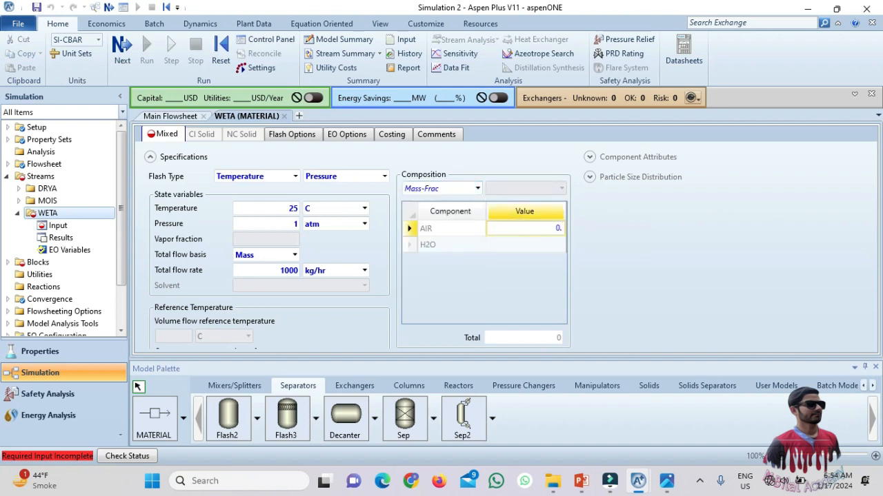
pyautogui.click(524, 243)
pyautogui.write('0')
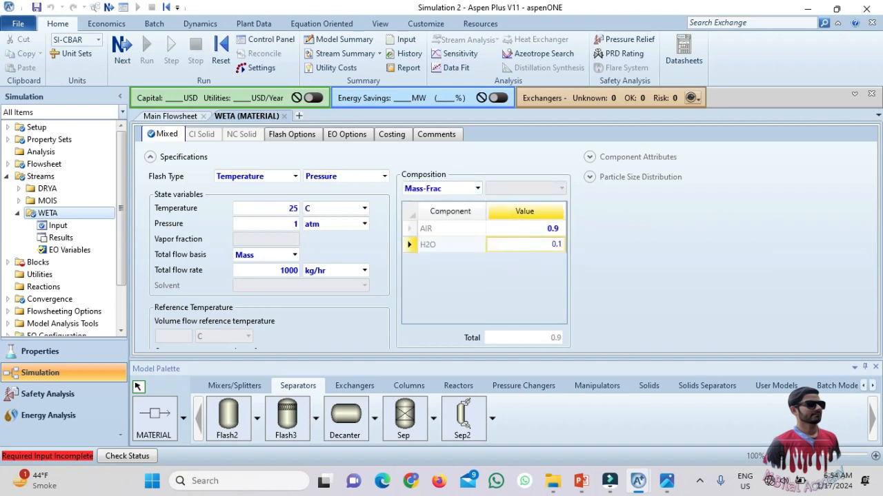
pyautogui.write('.1')
pyautogui.press('Return')
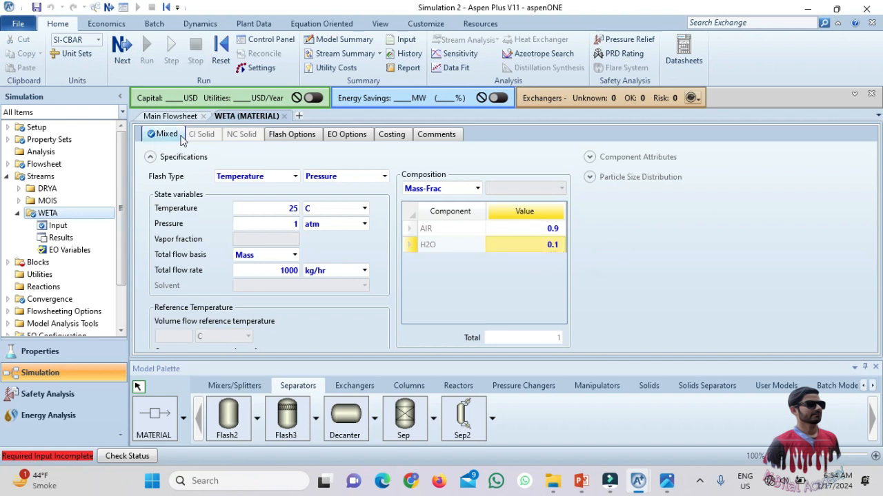
# Open the SEP block from the flowsheet and set AIR's split fraction to the DRYA outlet to 0.9.
pyautogui.click(177, 117)
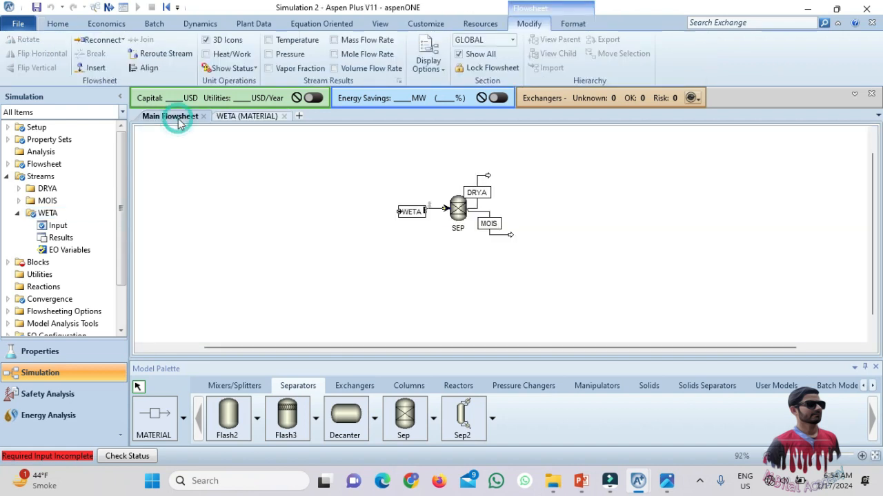
pyautogui.click(458, 208)
pyautogui.doubleClick(458, 209)
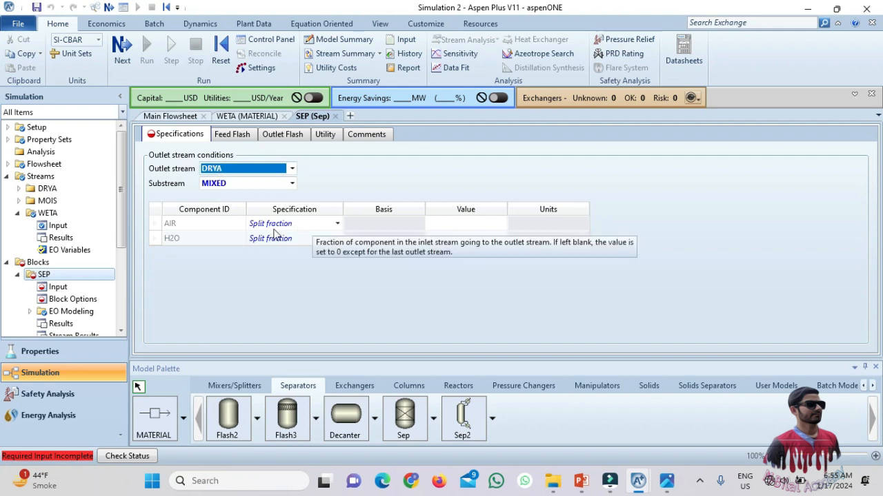
pyautogui.click(449, 226)
pyautogui.write('0.9')
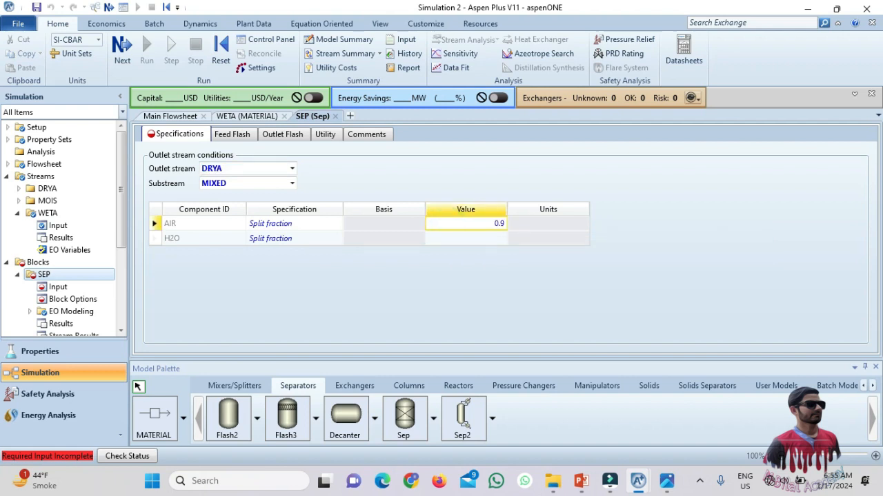
pyautogui.click(453, 267)
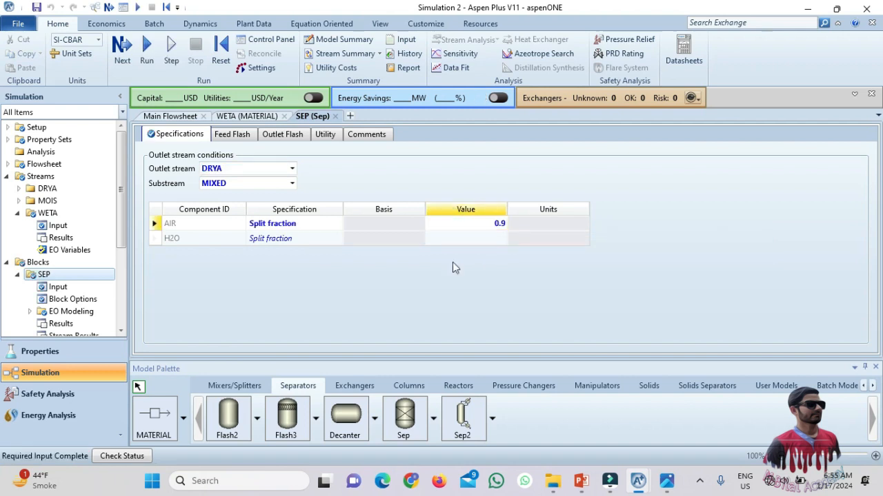
# Set H2O's split fraction to the DRYA outlet to 0.5 in the SEP block specifications.
pyautogui.click(169, 116)
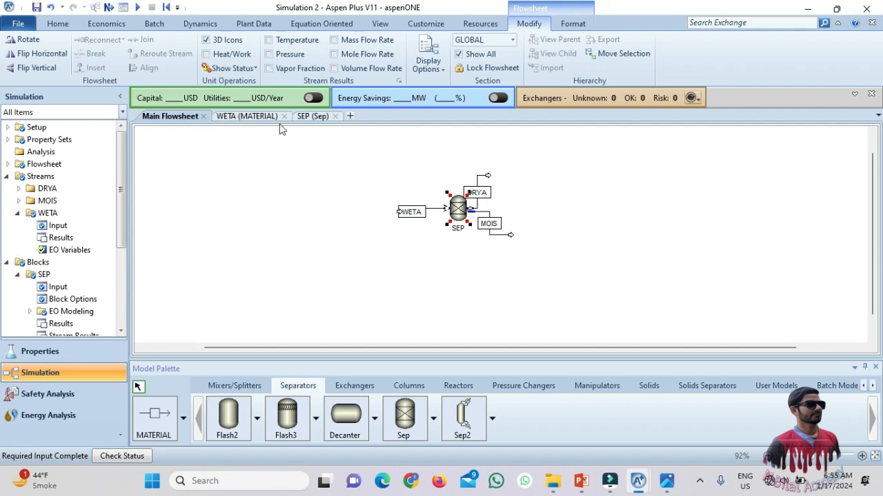
pyautogui.click(313, 116)
pyautogui.click(468, 238)
pyautogui.write('.5')
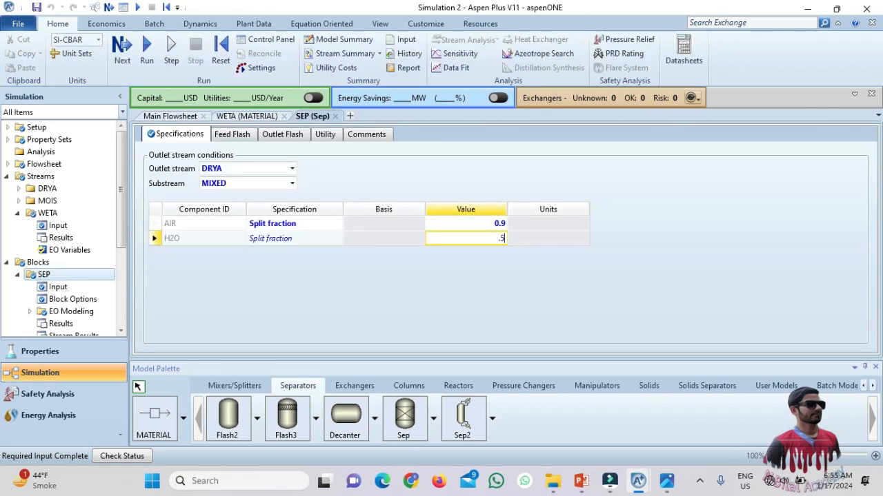
pyautogui.press('Return')
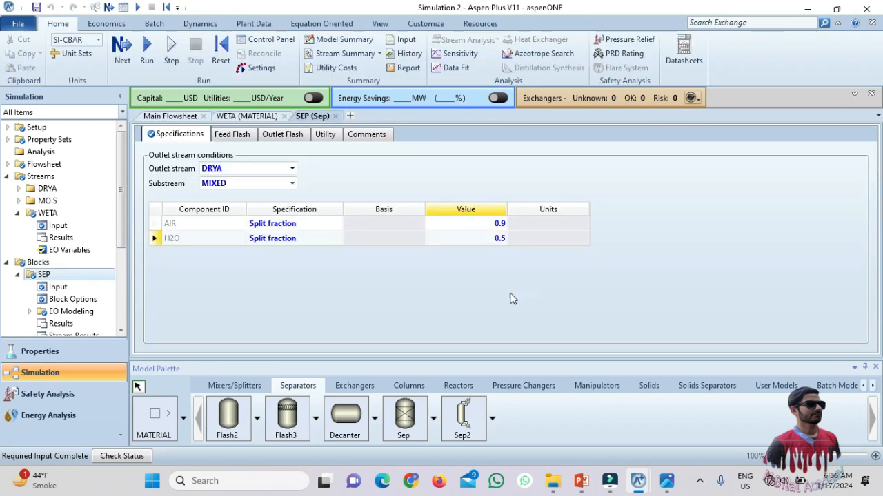
# Run the simulation and open the results summary for all streams.
pyautogui.click(304, 238)
pyautogui.click(149, 69)
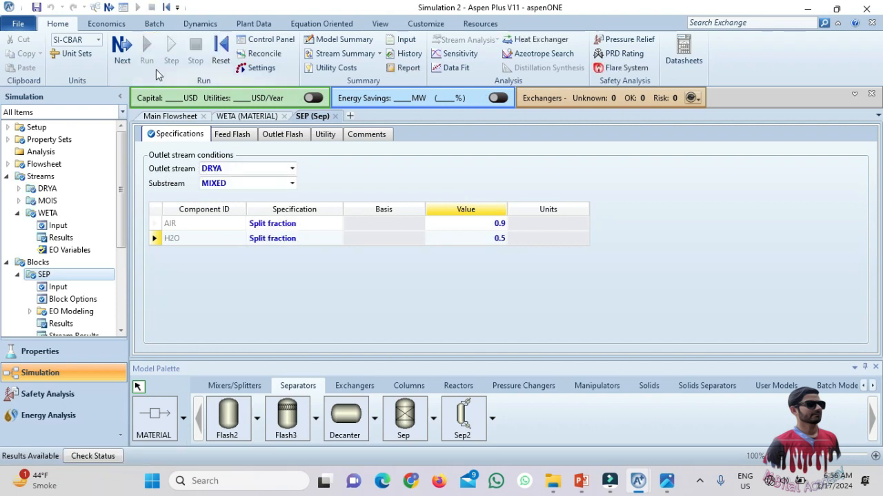
pyautogui.click(379, 54)
pyautogui.click(353, 69)
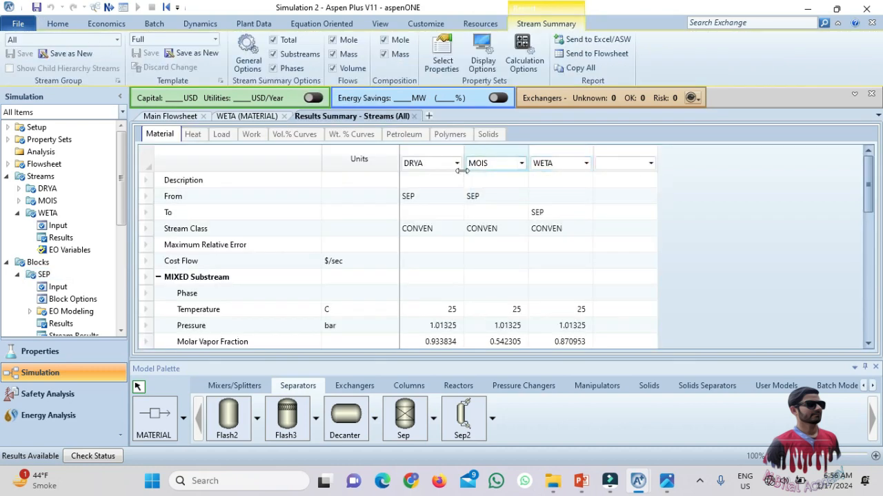
# Order the stream results columns as WETA, DRYA and MOIS, and expand the Mass Fractions of the MIXED substream.
pyautogui.click(456, 163)
pyautogui.click(414, 201)
pyautogui.click(515, 164)
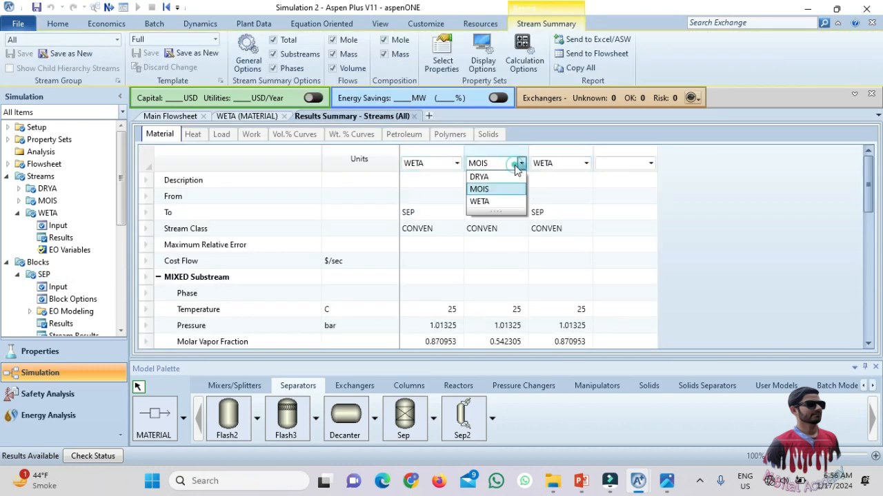
pyautogui.click(515, 165)
pyautogui.click(586, 164)
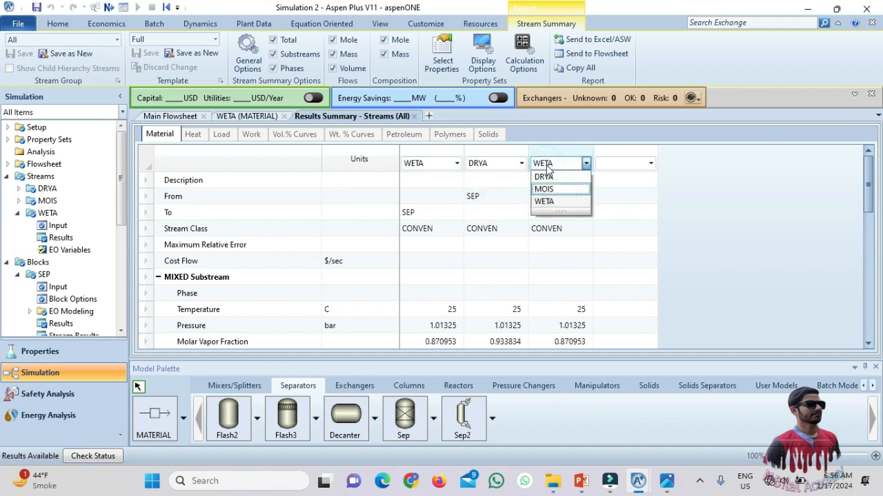
pyautogui.click(545, 187)
pyautogui.scroll(-9, 868, 173)
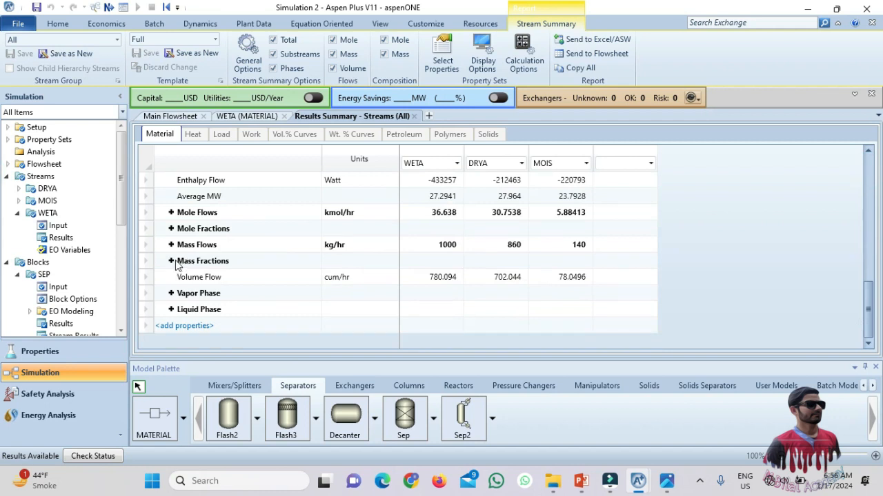
pyautogui.click(171, 261)
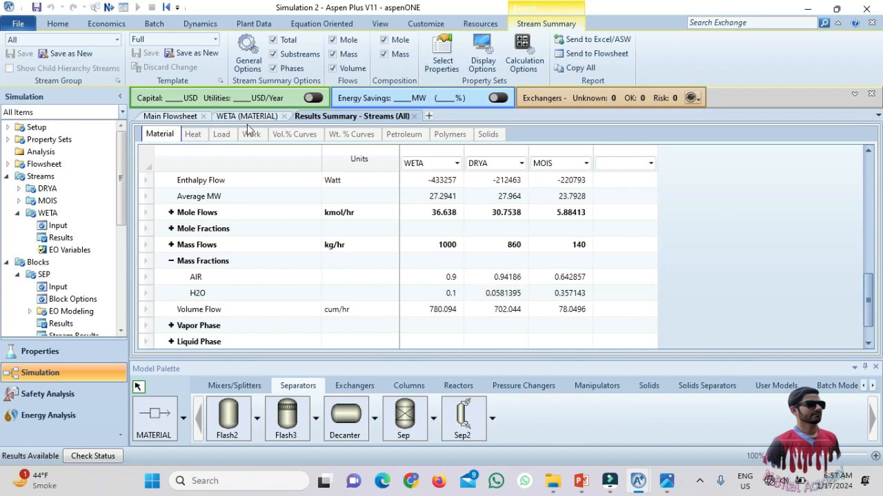
# Create a new design spec with the ID DS-1 among the flowsheeting options.
pyautogui.click(170, 116)
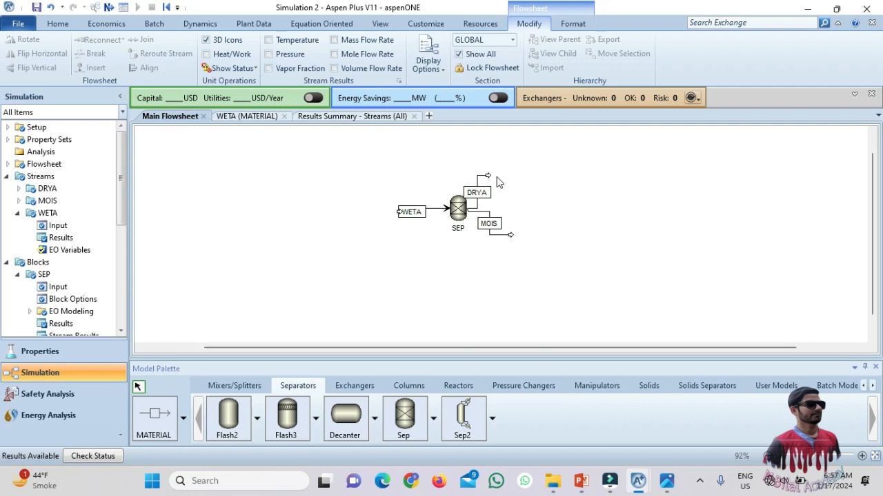
pyautogui.moveTo(122, 158); pyautogui.dragTo(125, 259)
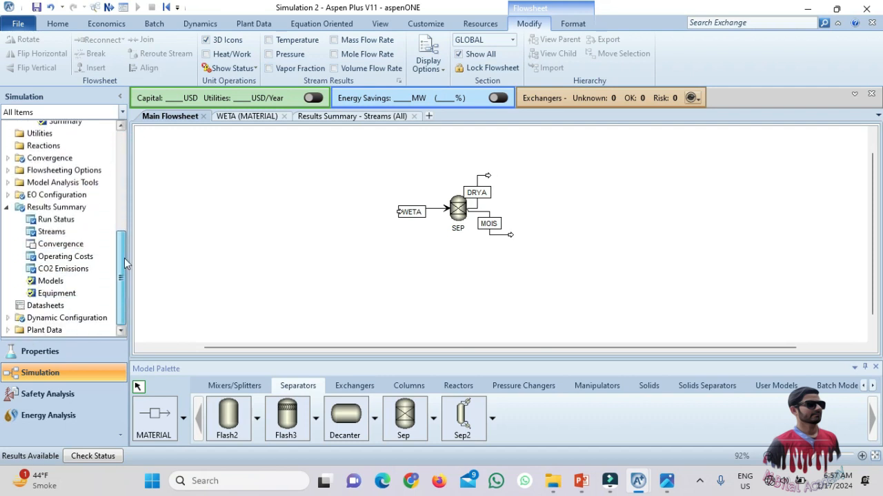
pyautogui.click(8, 171)
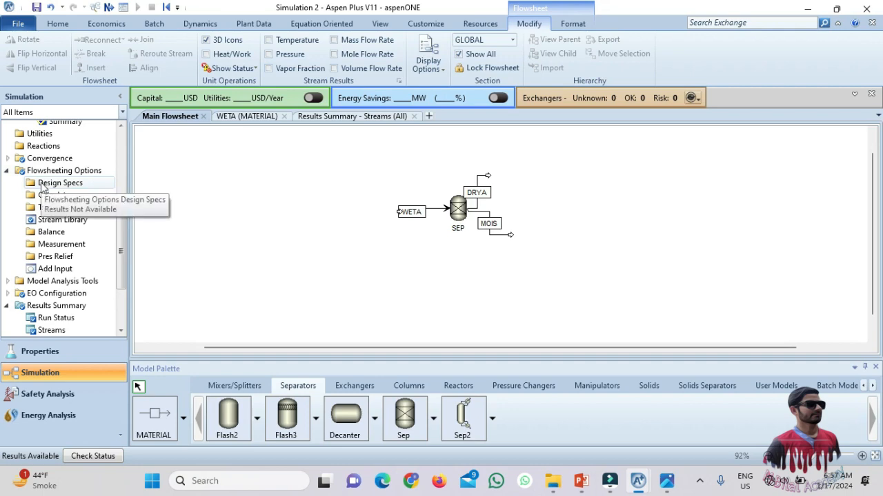
pyautogui.click(41, 184)
pyautogui.click(173, 147)
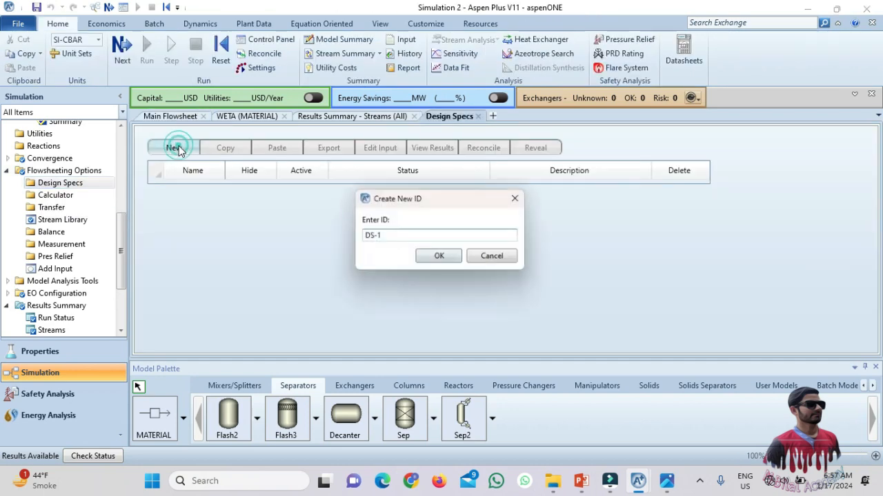
pyautogui.click(441, 259)
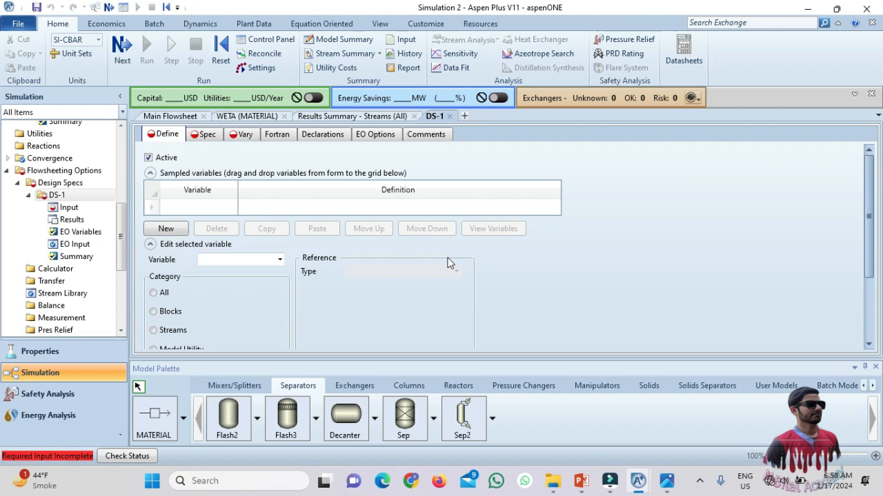
# Add a sampled variable named MFAIR to design spec DS-1.
pyautogui.click(160, 229)
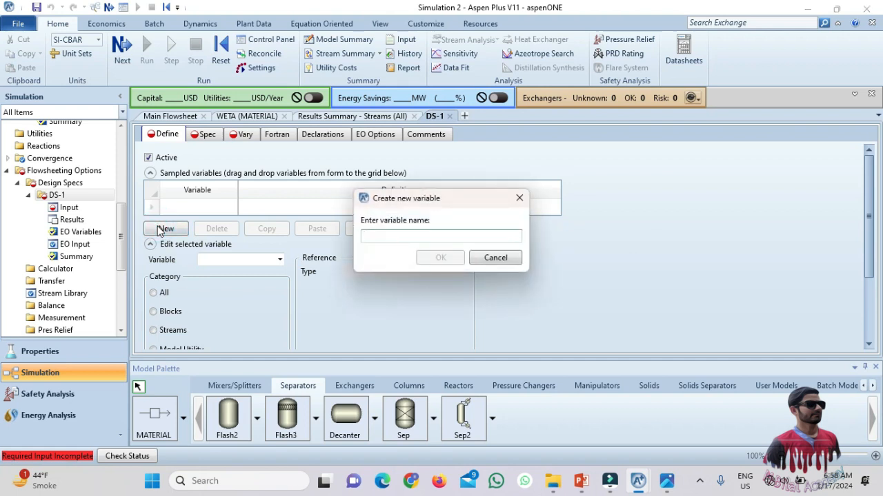
pyautogui.write('MFAIR')
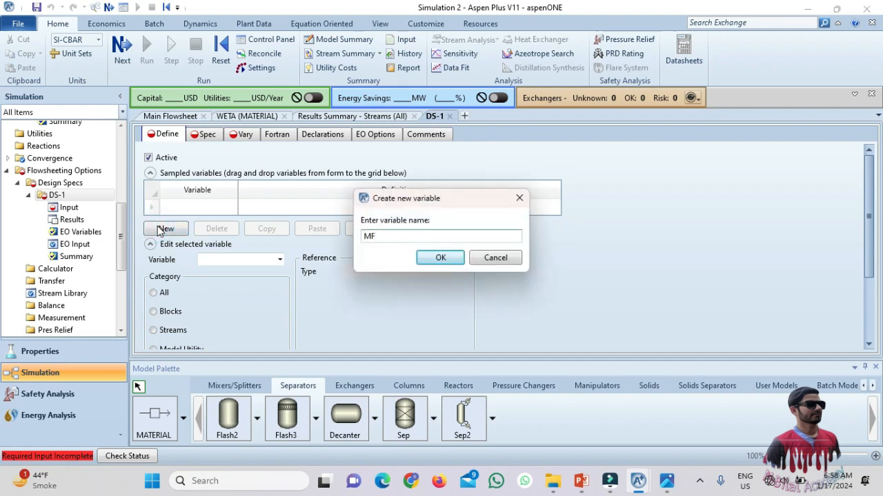
pyautogui.click(419, 258)
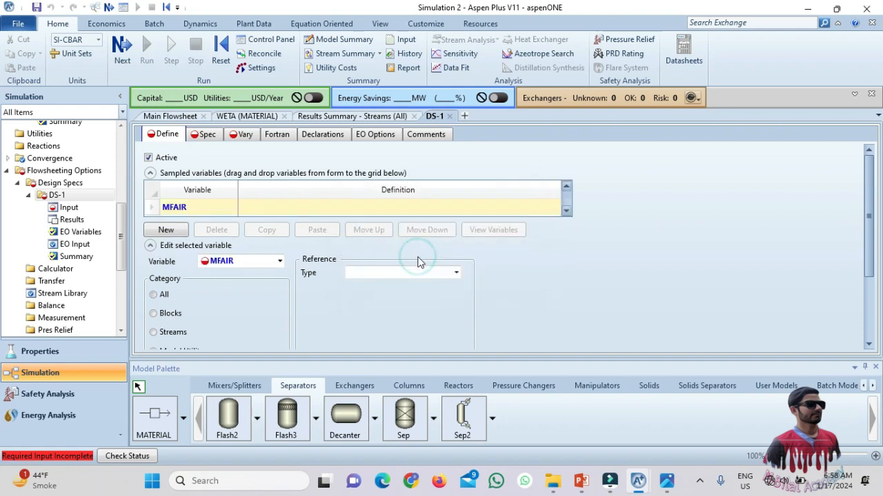
# Define MFAIR as a Streams variable of type Mole-Frac for component AIR in stream DRYA, substream MIXED.
pyautogui.click(154, 333)
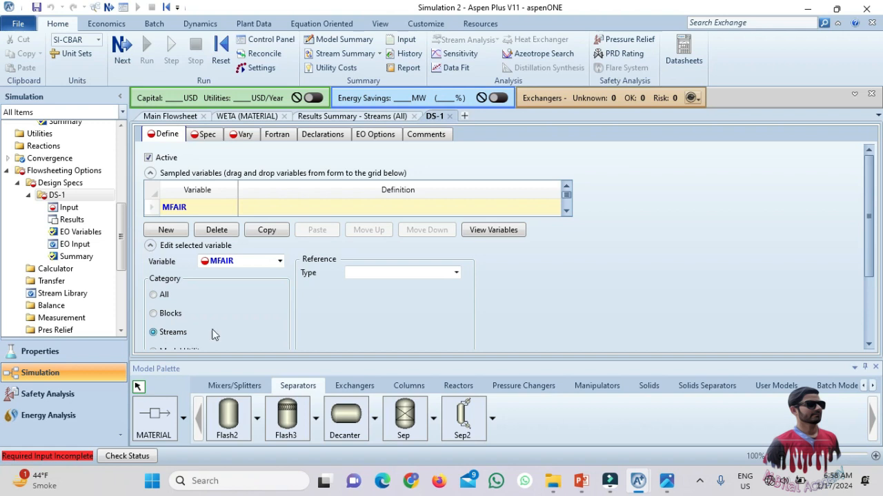
pyautogui.click(400, 273)
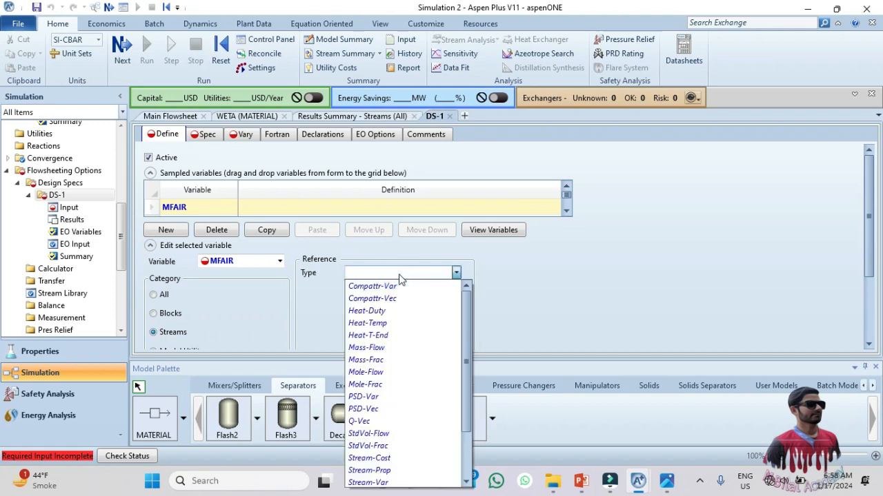
pyautogui.click(386, 384)
pyautogui.click(398, 287)
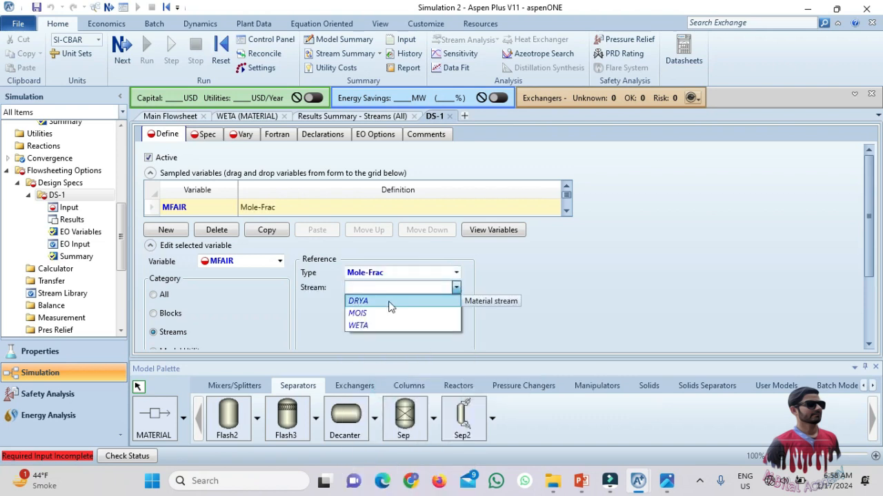
pyautogui.click(390, 302)
pyautogui.click(378, 322)
pyautogui.click(378, 324)
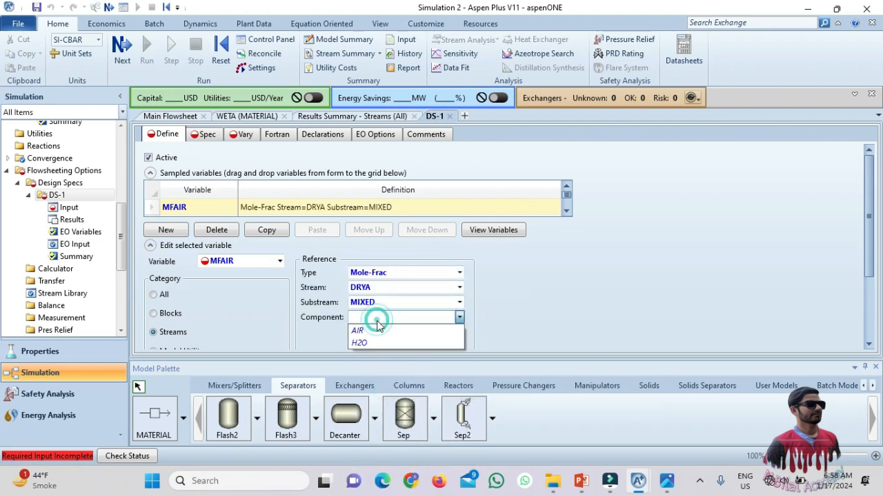
pyautogui.click(373, 332)
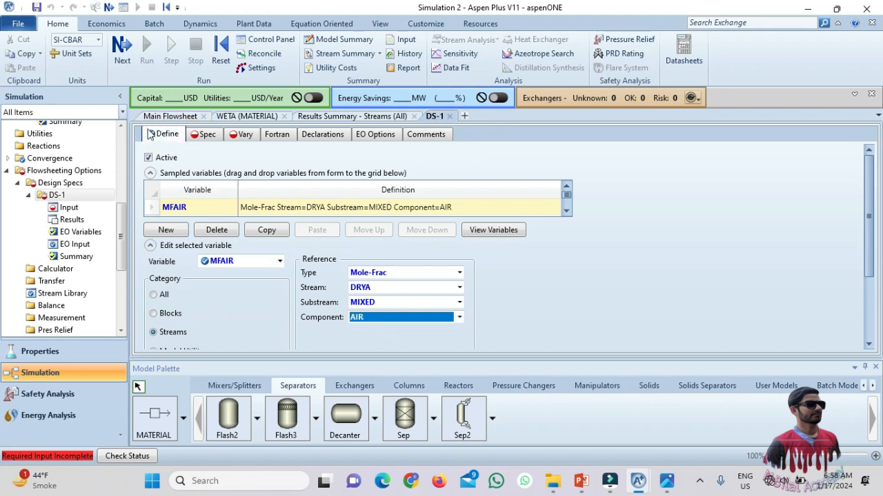
# Set the design specification expression to mfair with a target of 0.98, and enter its tolerance.
pyautogui.click(204, 136)
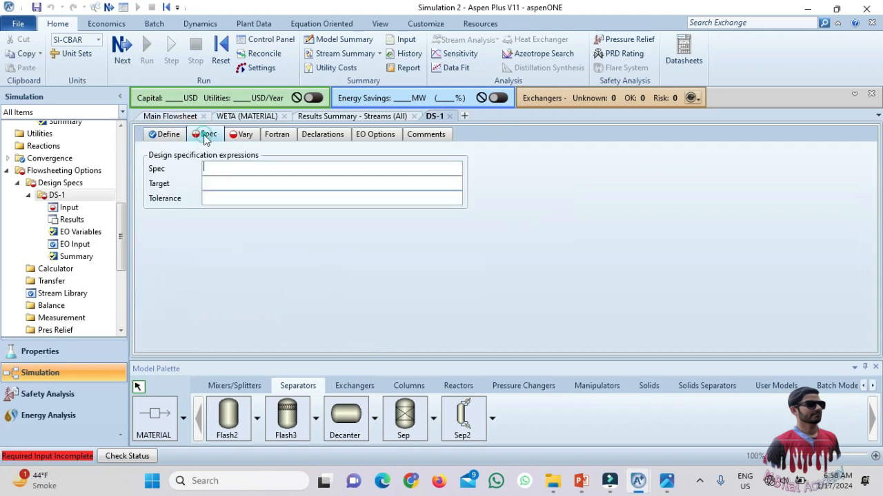
pyautogui.click(230, 167)
pyautogui.write('mfair')
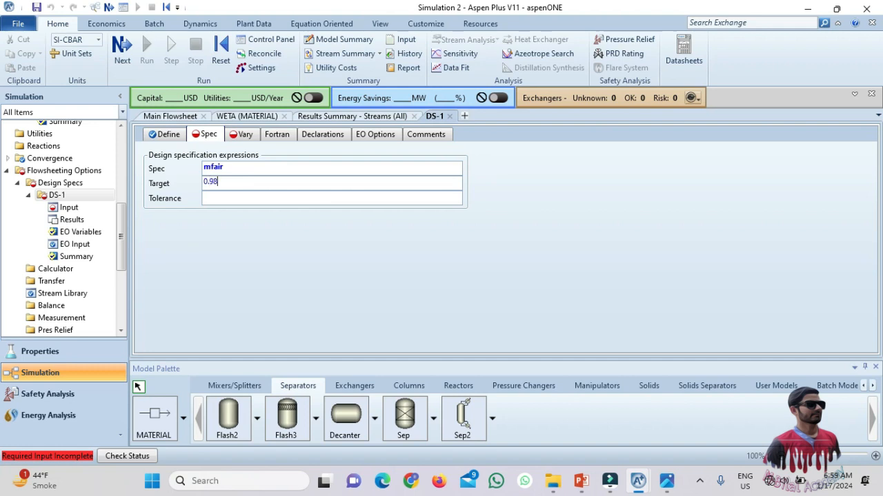
pyautogui.click(241, 198)
pyautogui.press('Return')
# Check the SEP block's split fractions, and set DS-1's manipulated variable to Block-Var FLOW/FRAC of block SEP.
pyautogui.click(245, 134)
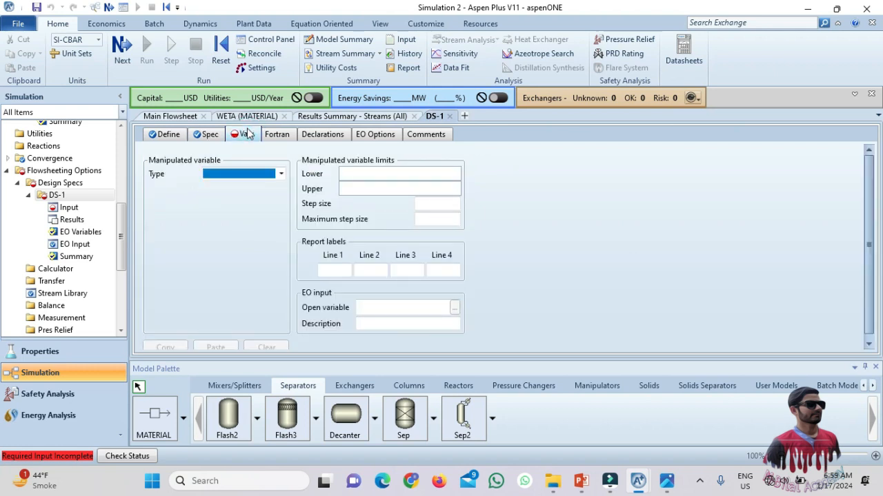
pyautogui.click(171, 117)
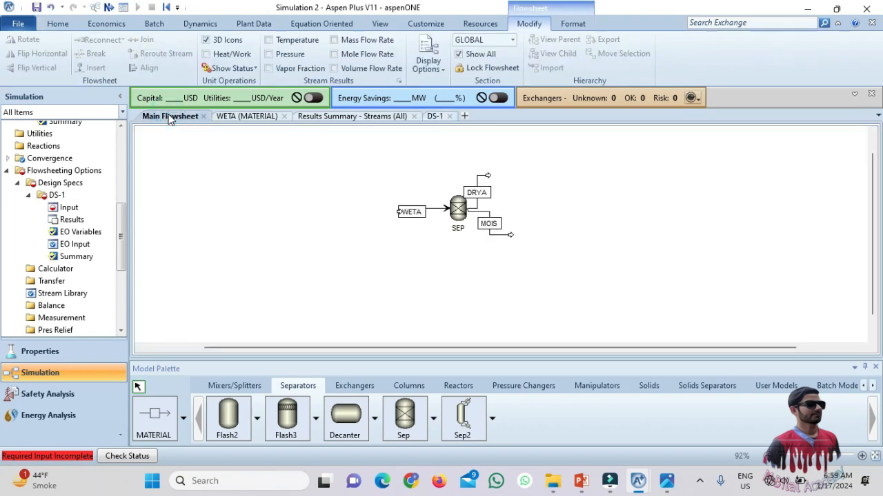
pyautogui.doubleClick(457, 207)
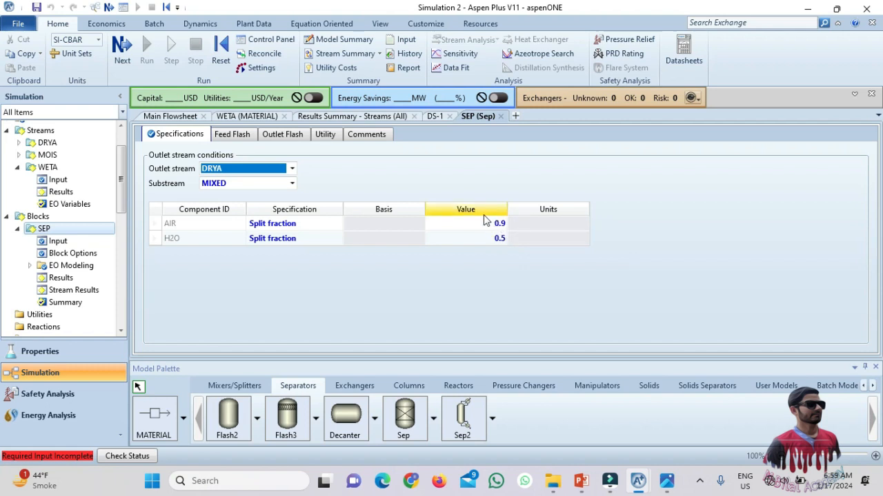
pyautogui.click(435, 116)
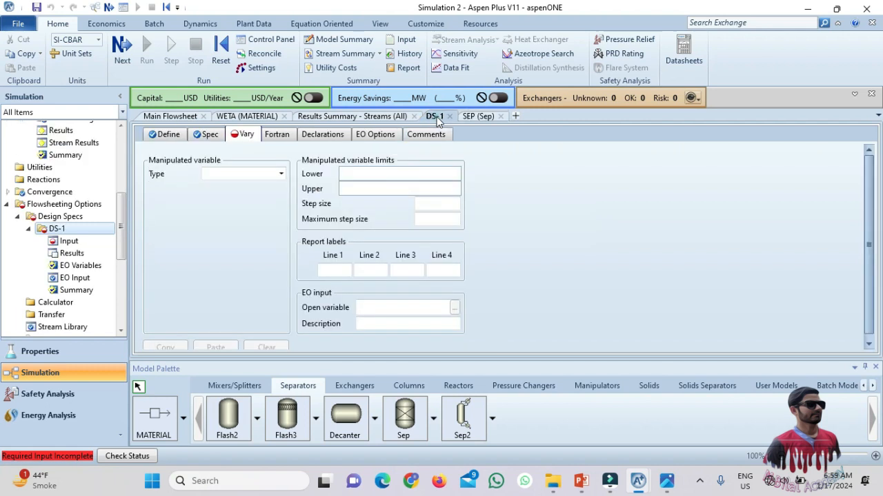
pyautogui.click(279, 176)
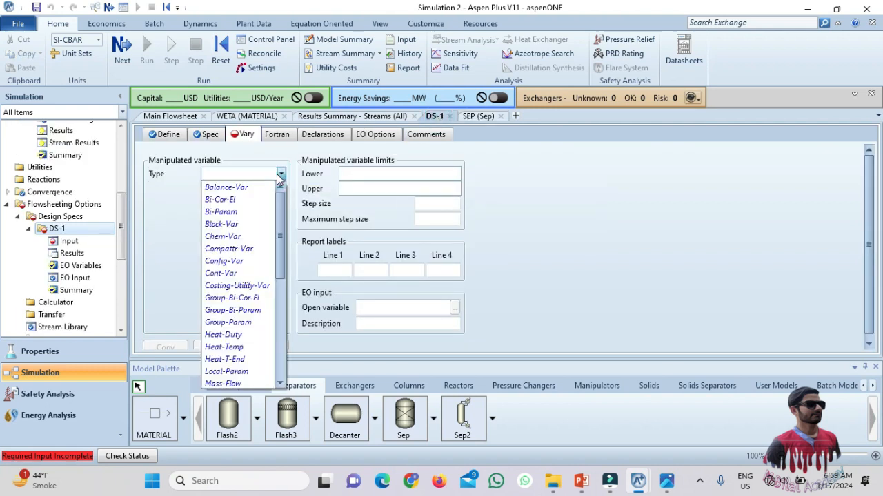
pyautogui.click(222, 224)
pyautogui.click(241, 191)
pyautogui.click(235, 201)
pyautogui.click(234, 204)
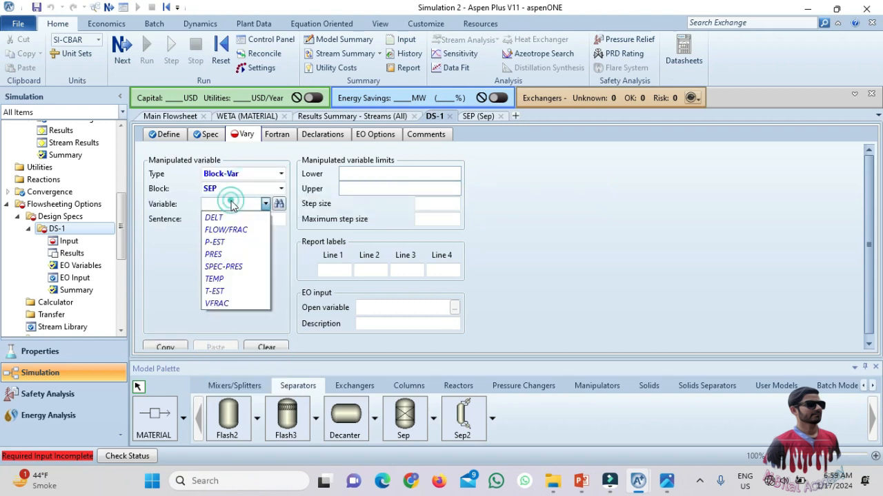
pyautogui.click(228, 230)
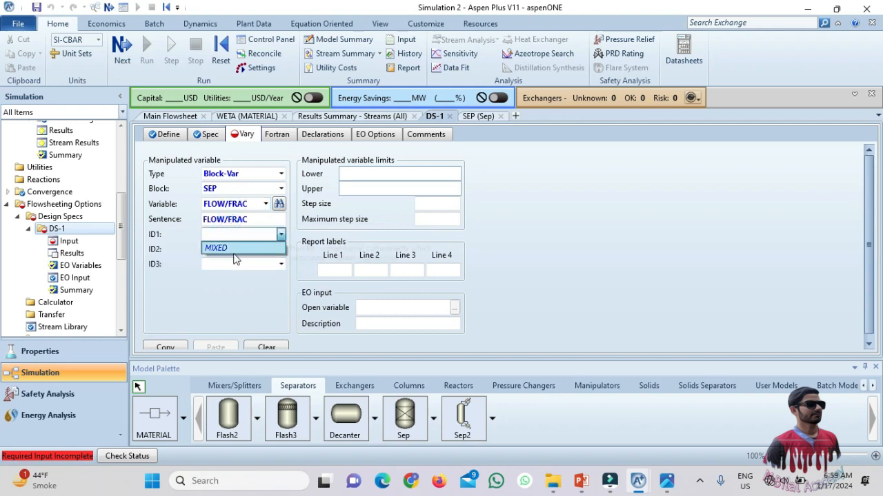
# Set the manipulated variable's identifiers to ID1 MIXED, ID2 DRYA and ID3 H2O.
pyautogui.click(230, 250)
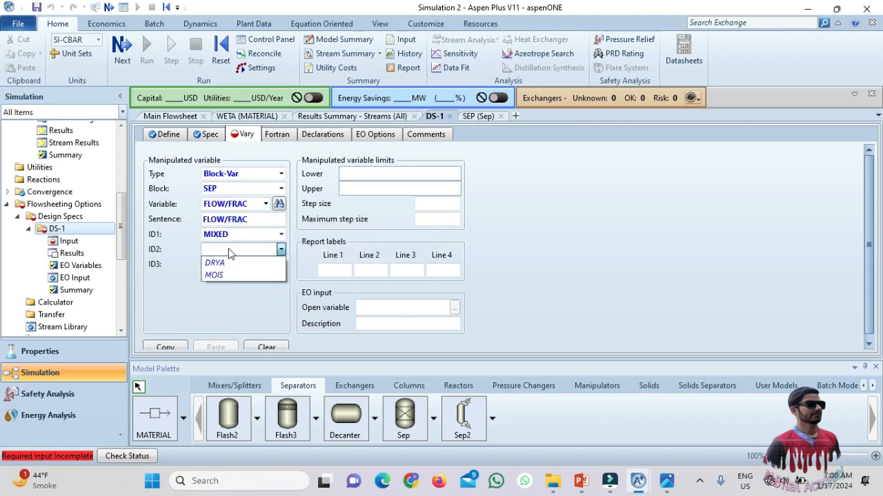
pyautogui.click(229, 262)
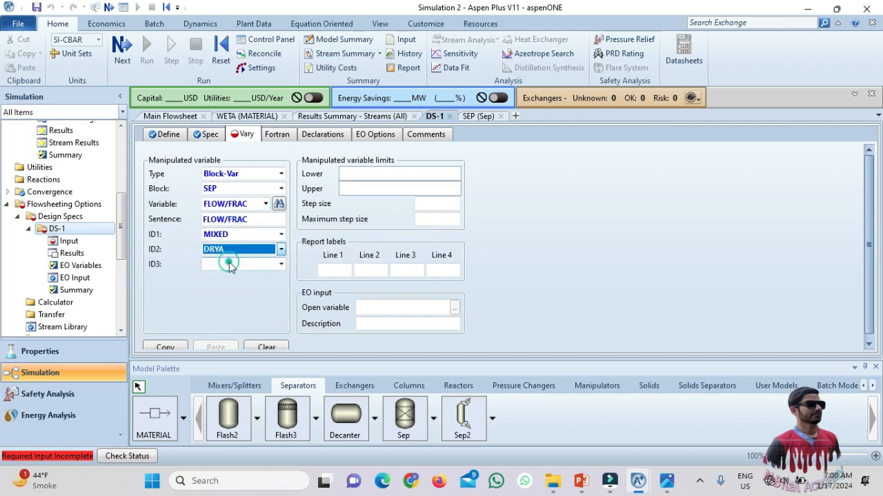
pyautogui.click(281, 264)
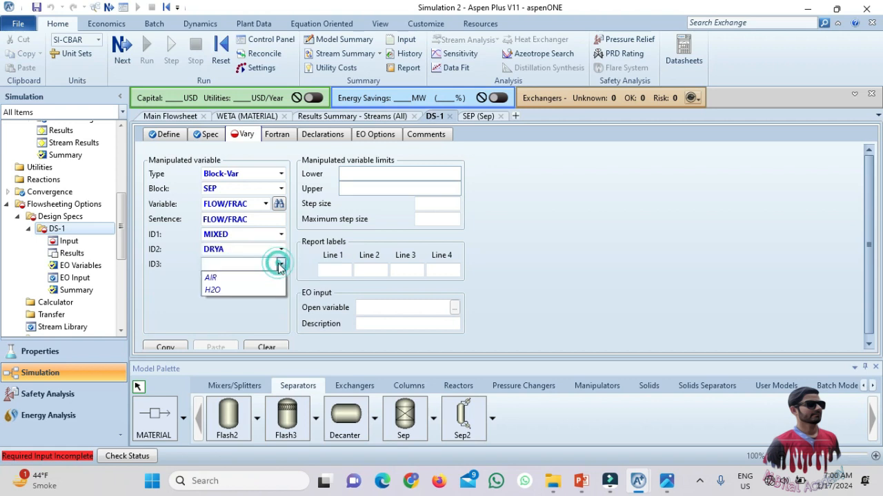
pyautogui.click(233, 291)
pyautogui.click(517, 252)
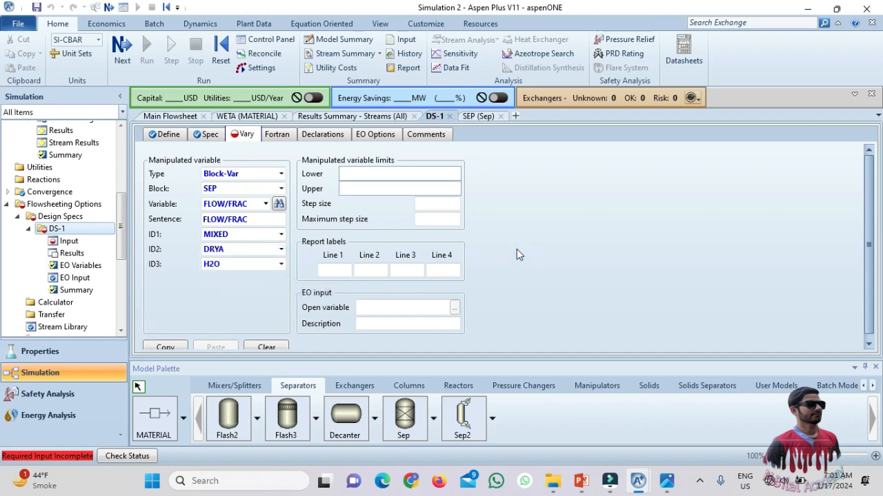
# Set the manipulated variable limits to 0 for the lower and 1 for the upper bound.
pyautogui.click(450, 180)
pyautogui.write('1')
pyautogui.press('Return')
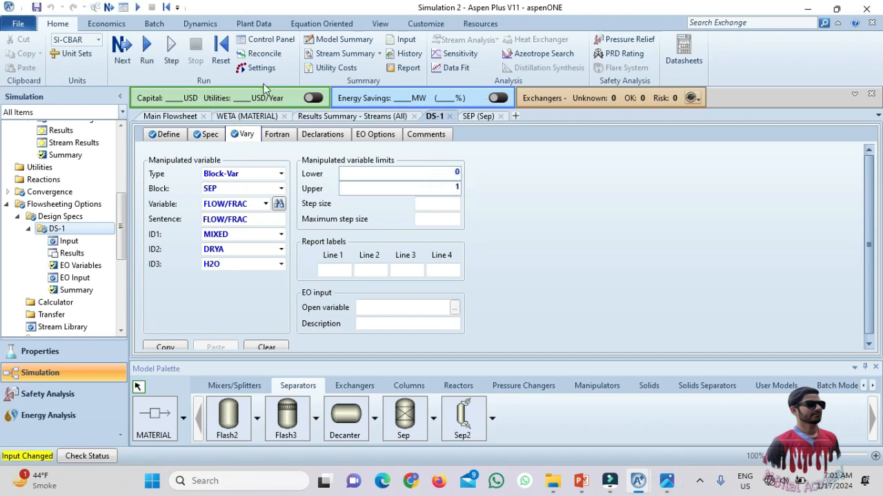
# Reinitialize the calculations for the whole simulation.
pyautogui.click(221, 47)
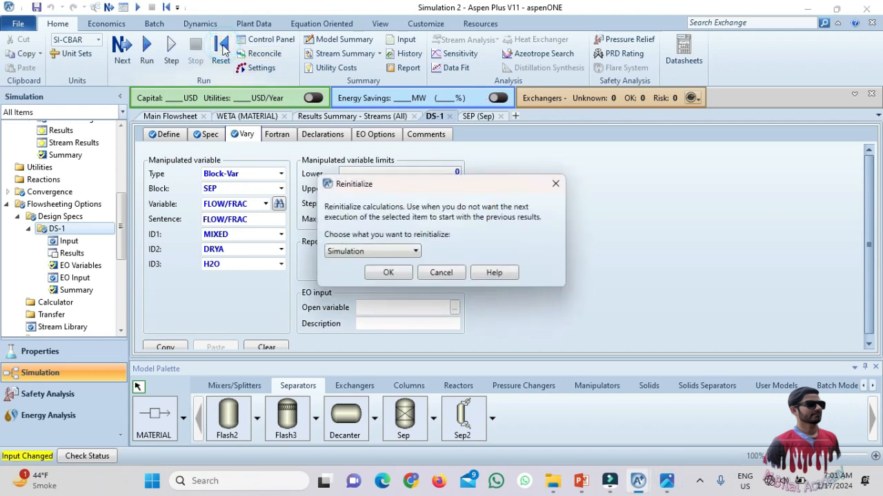
pyautogui.click(388, 272)
pyautogui.click(516, 253)
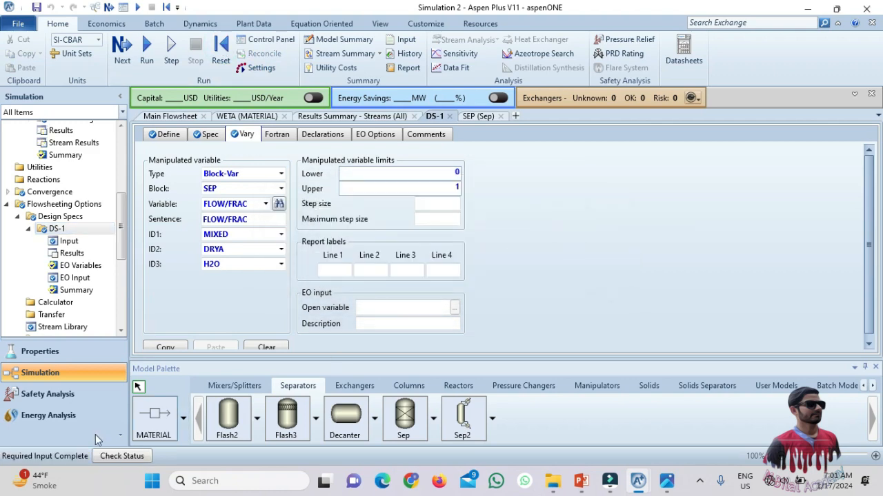
# Run the simulation and review the $OLVER01 convergence results, including the spec history of DS-1.
pyautogui.click(147, 46)
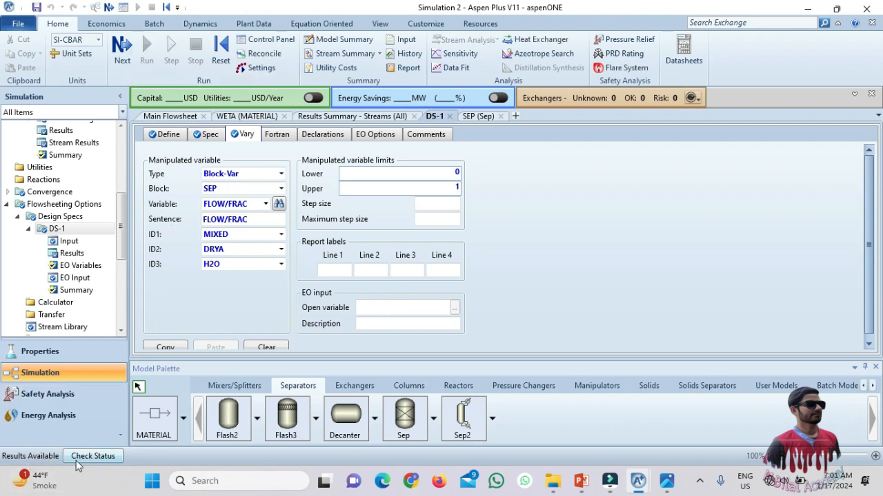
pyautogui.click(8, 193)
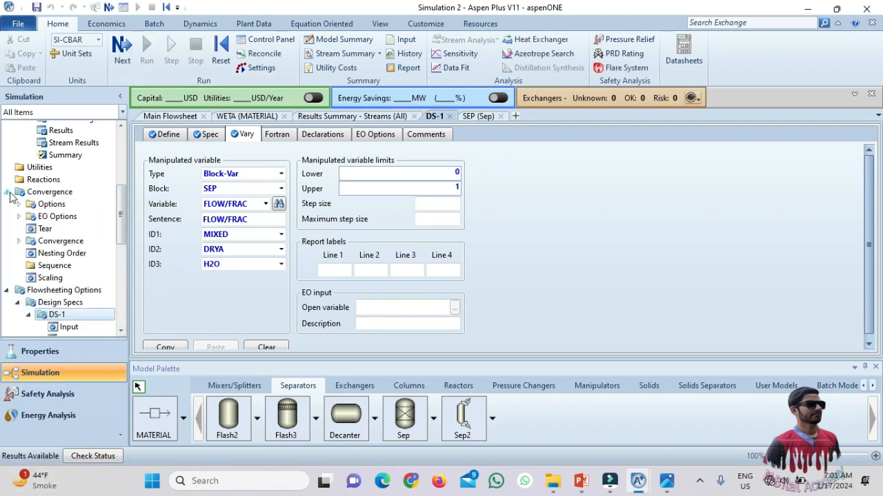
pyautogui.click(19, 242)
pyautogui.click(29, 253)
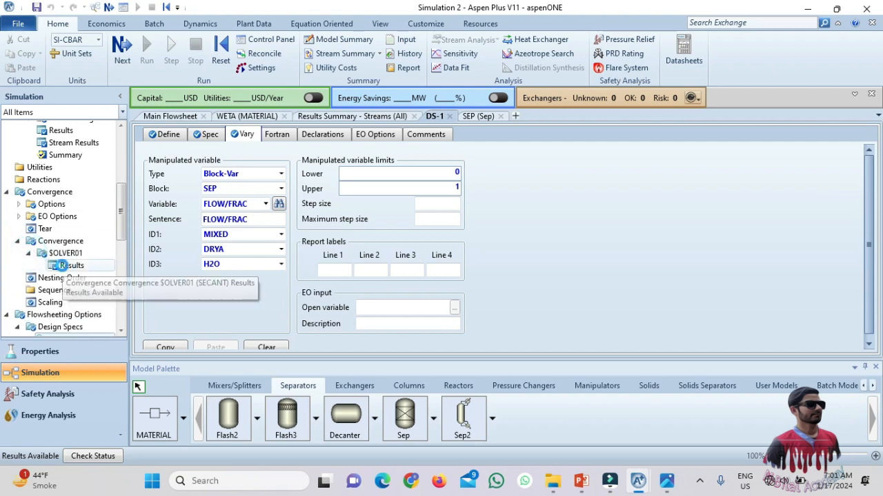
pyautogui.doubleClick(69, 267)
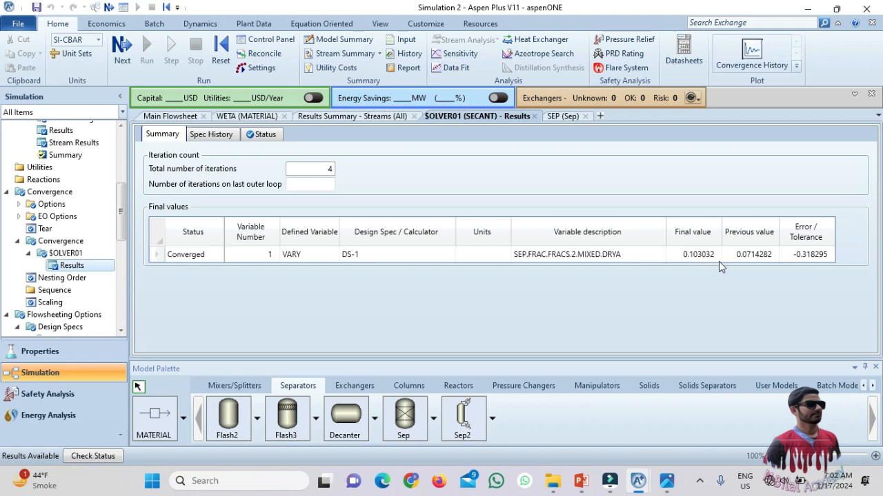
pyautogui.click(211, 134)
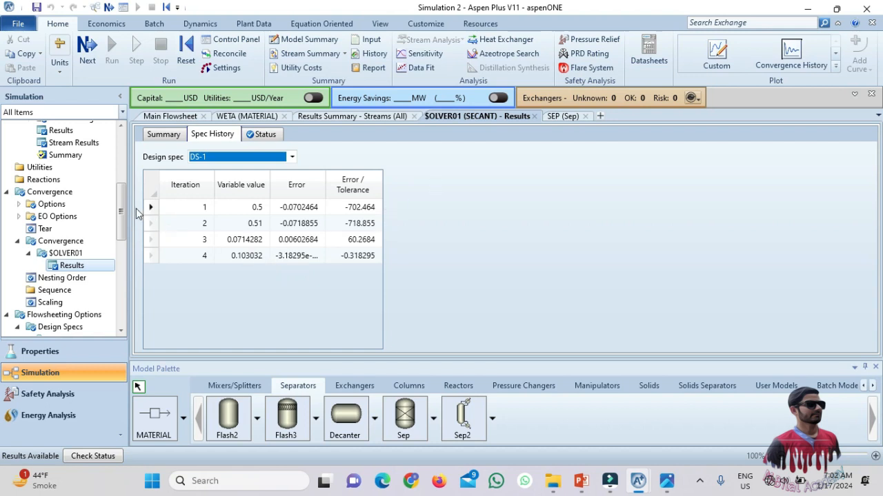
# Review the SEP block's split fraction results and the stream summary for all streams, ending on the main flowsheet.
pyautogui.scroll(3, 119, 210)
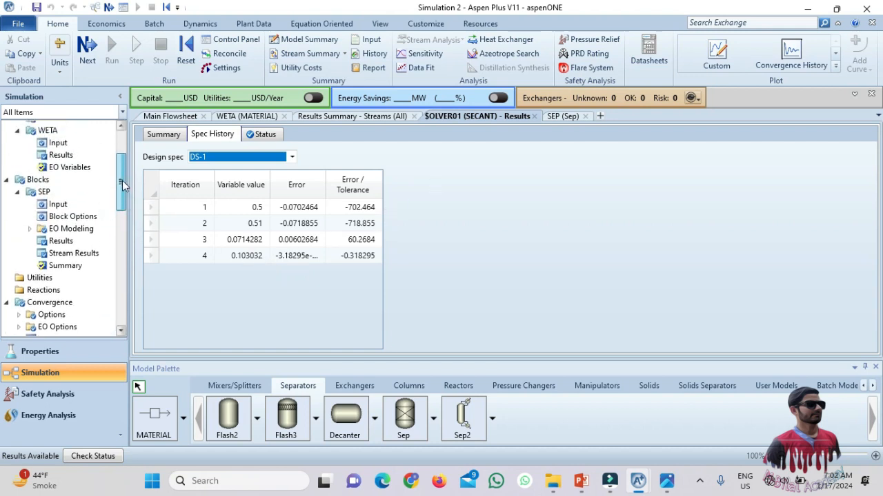
pyautogui.click(69, 240)
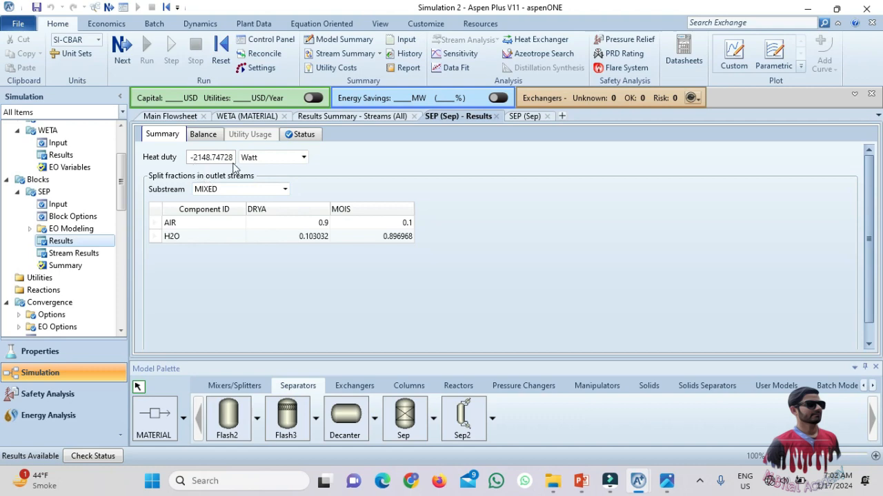
pyautogui.click(378, 53)
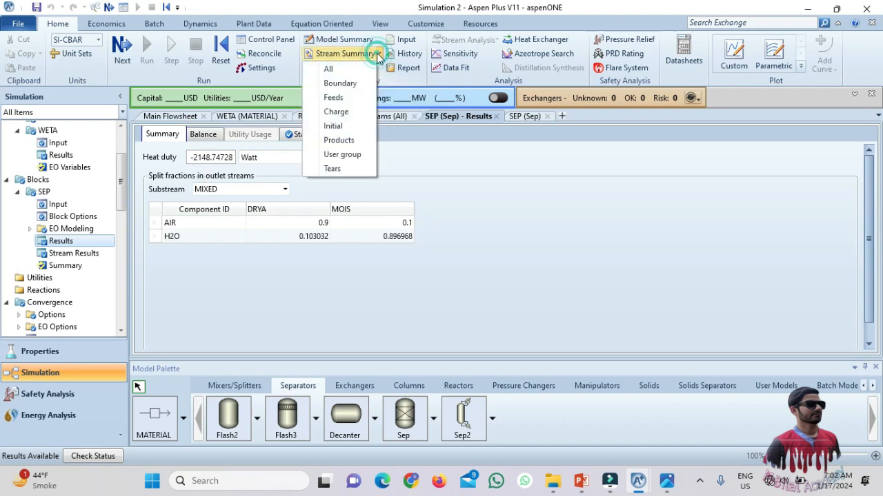
pyautogui.click(325, 67)
pyautogui.click(172, 261)
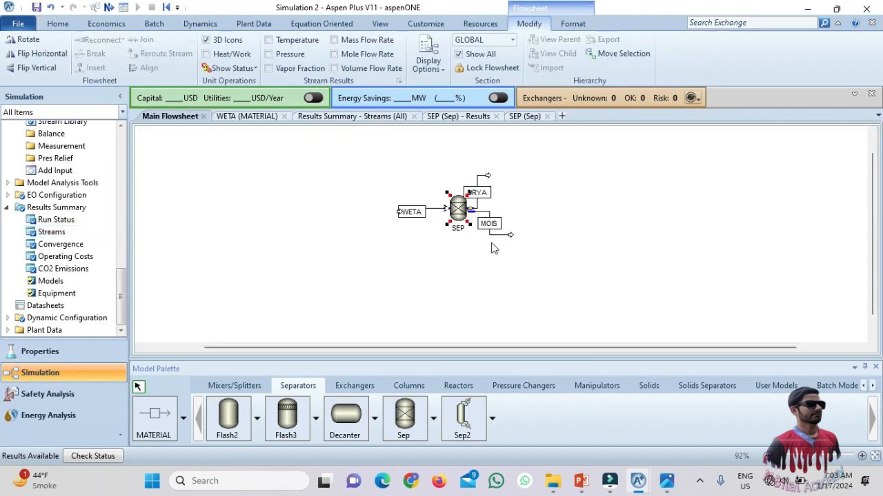
pyautogui.click(509, 280)
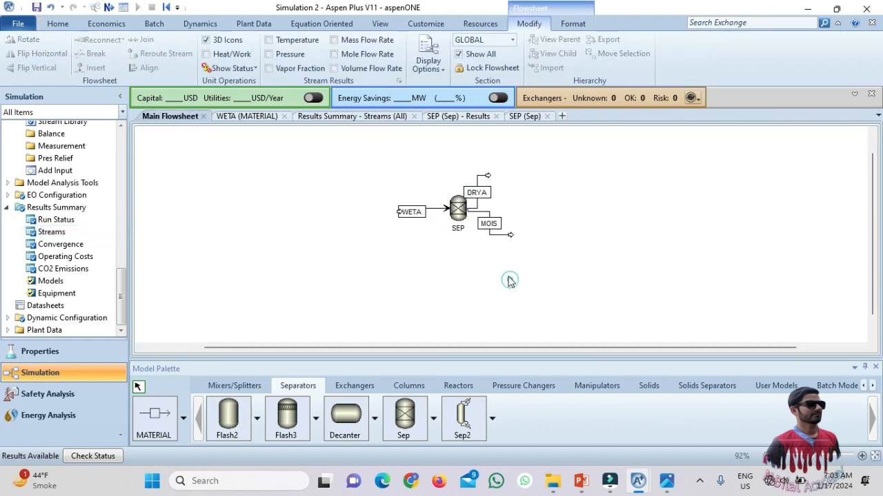